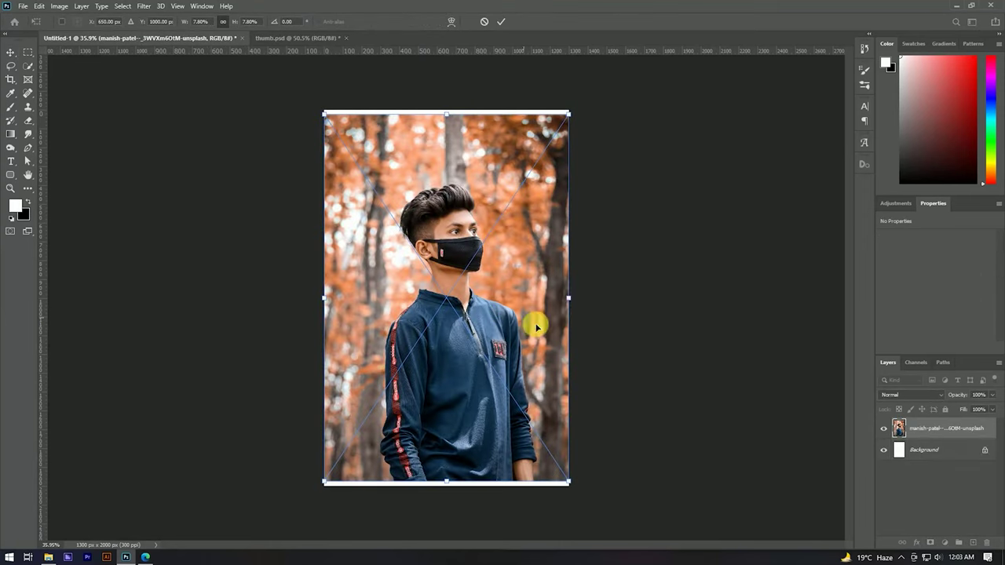
Step: Enlarge the placed forest portrait photo to fill the canvas and commit the transform
mouse_move(573, 301)
mouse_down()
mouse_move(586, 300)
mouse_move(521, 314)
mouse_up()
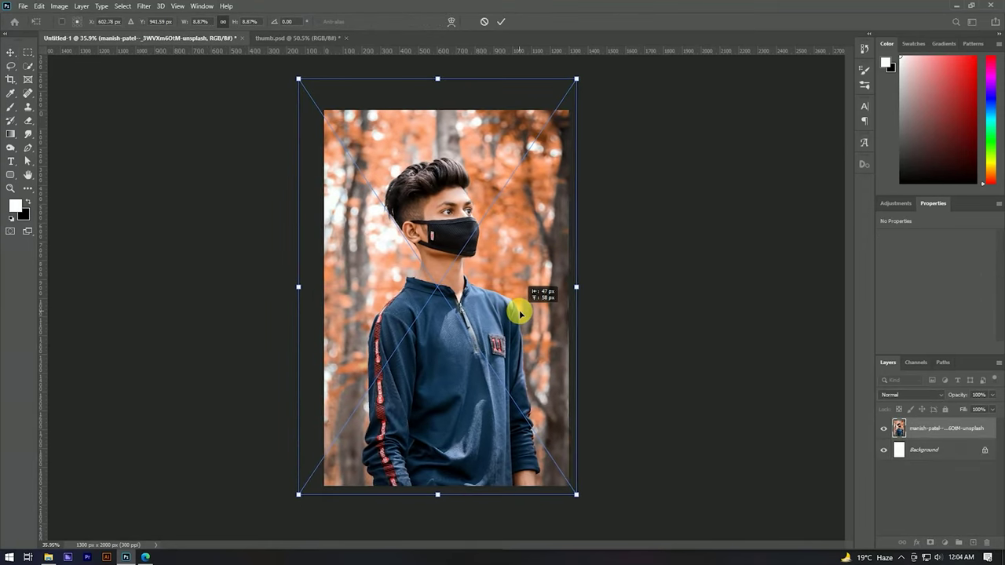
click(501, 22)
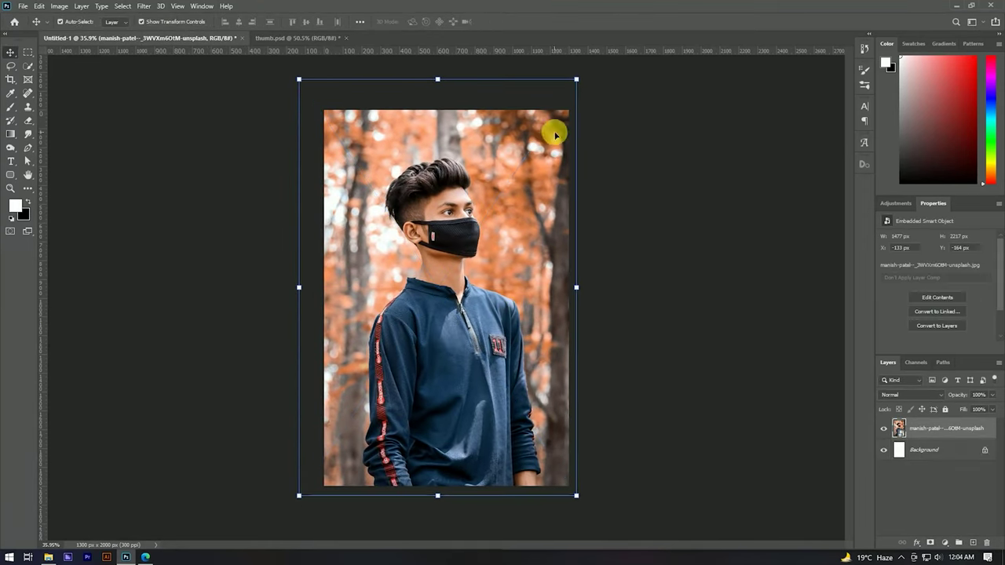
click(684, 269)
Step: Duplicate the photo layer to create a copy layer above it
click(958, 432)
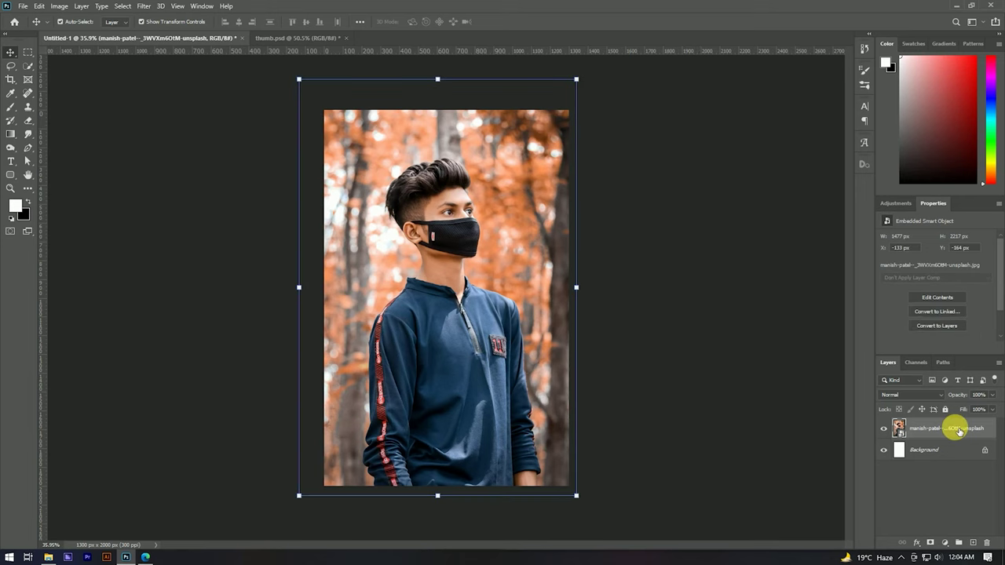
right_click(955, 429)
click(848, 287)
click(954, 446)
click(943, 428)
right_click(942, 428)
click(832, 159)
click(589, 156)
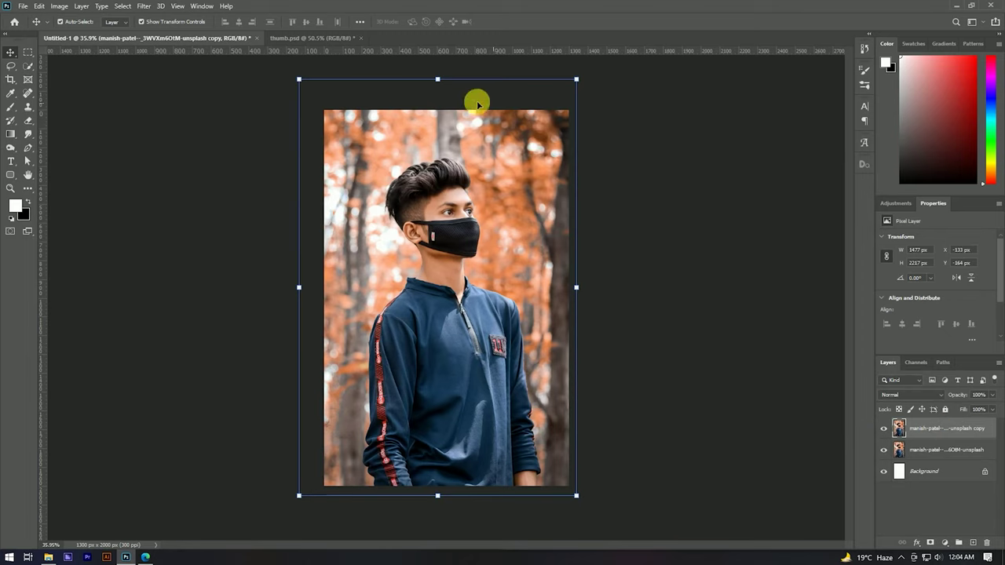
scroll(536, 110, up, 5)
scroll(426, 186, down, 3)
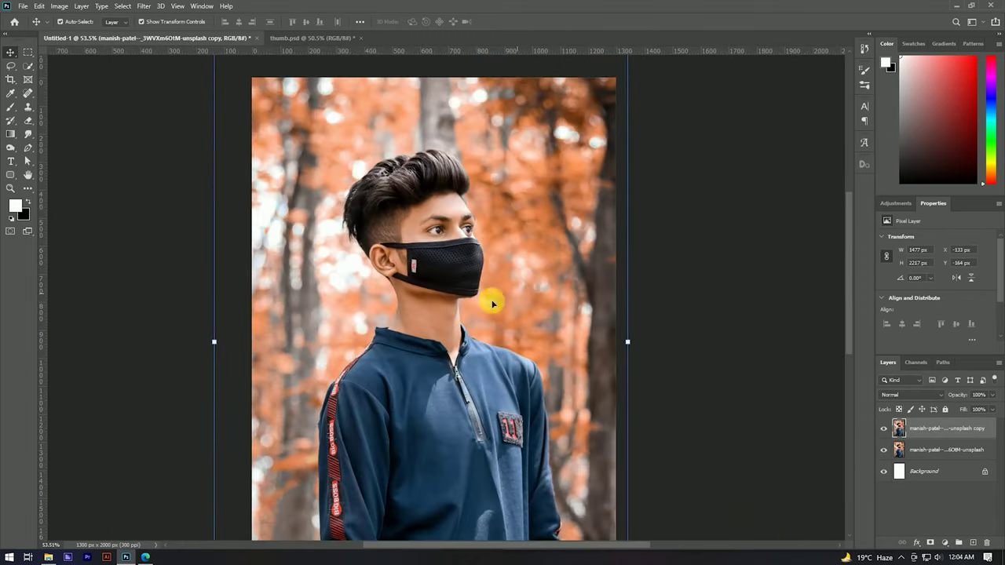
scroll(467, 294, up, 4)
scroll(471, 238, down, 2)
scroll(468, 260, down, 1)
scroll(474, 253, up, 3)
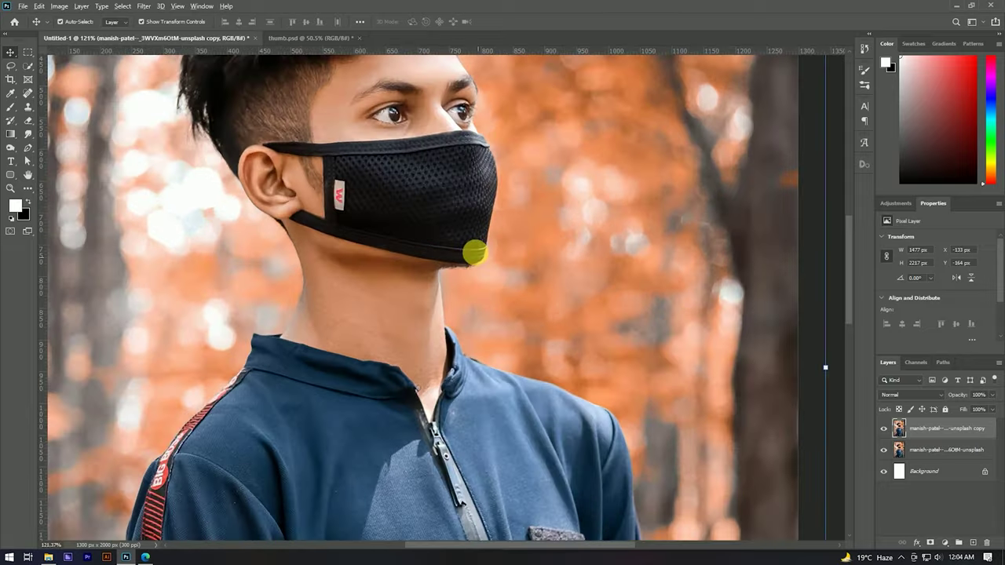
scroll(474, 253, down, 3)
click(142, 7)
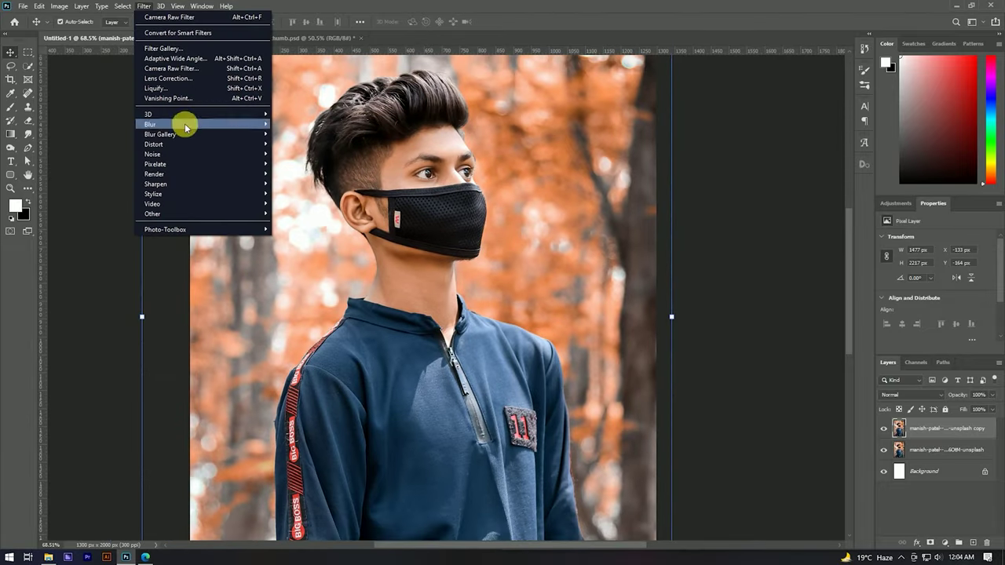
Step: Apply Camera Raw to the copy: Temperature -12, Contrast +20, Vibrance +4, Saturation +12
click(182, 69)
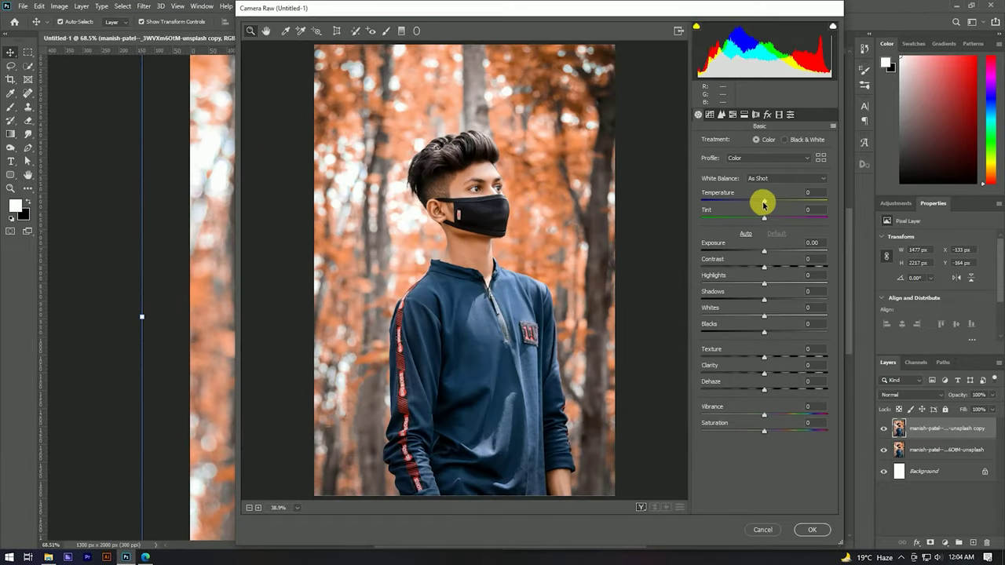
drag(764, 204, 758, 203)
drag(764, 267, 776, 268)
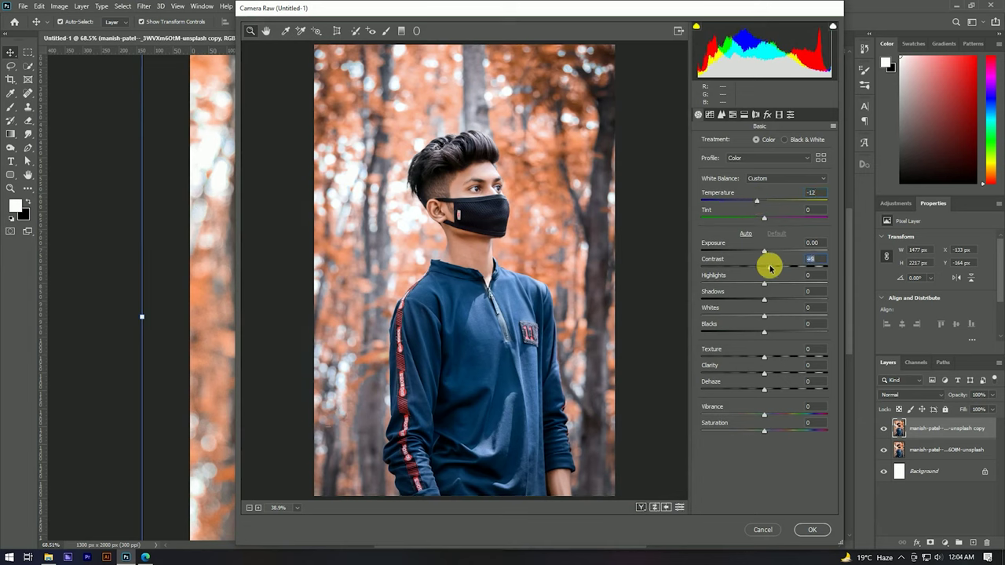
drag(770, 409, 775, 449)
click(810, 528)
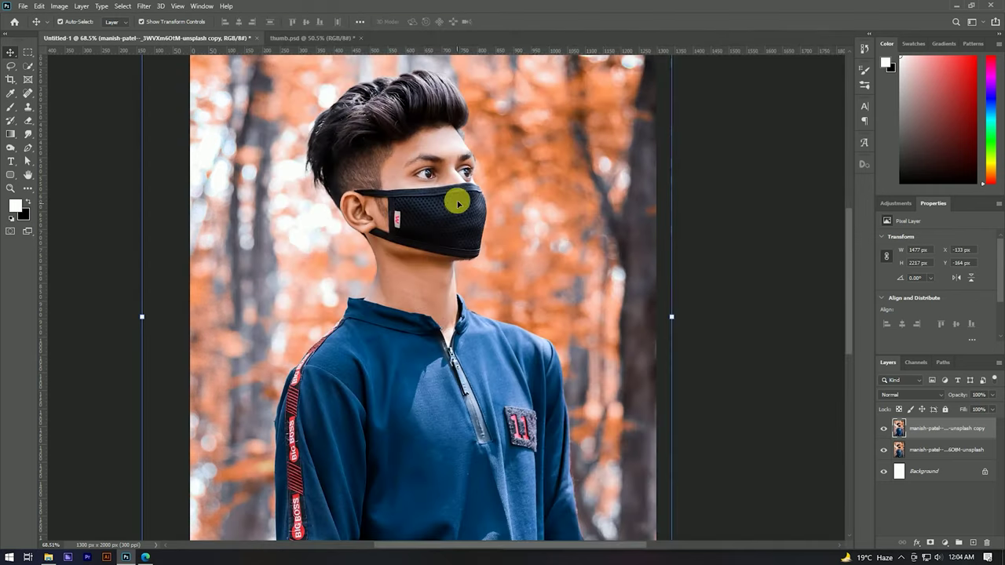
Step: Duplicate the copy layer to create a 'copy 2' layer
scroll(426, 152, up, 2)
scroll(428, 154, up, 2)
scroll(432, 148, down, 3)
scroll(456, 155, up, 4)
scroll(455, 155, down, 2)
scroll(456, 151, down, 2)
scroll(456, 150, down, 3)
scroll(460, 173, down, 1)
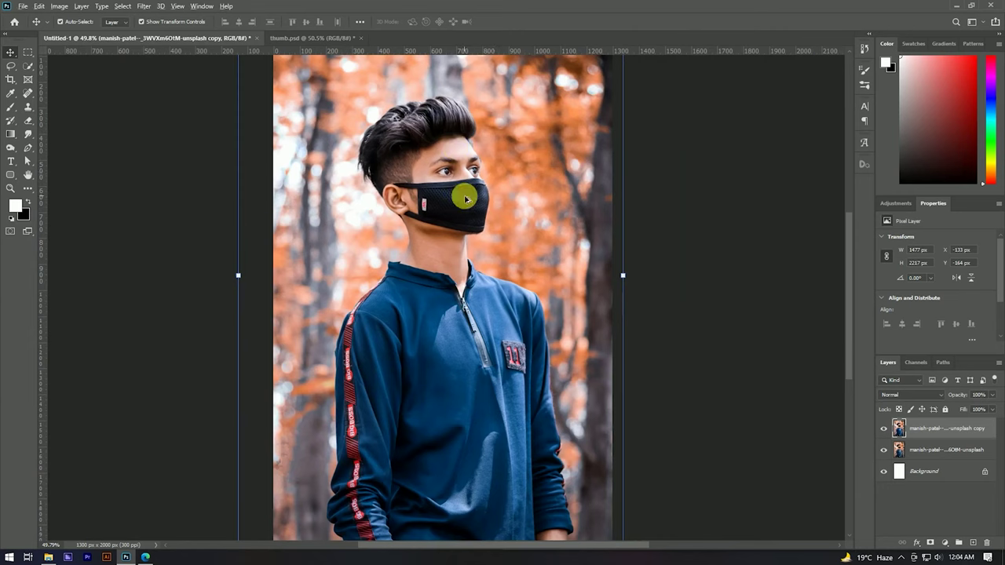
scroll(464, 195, down, 1)
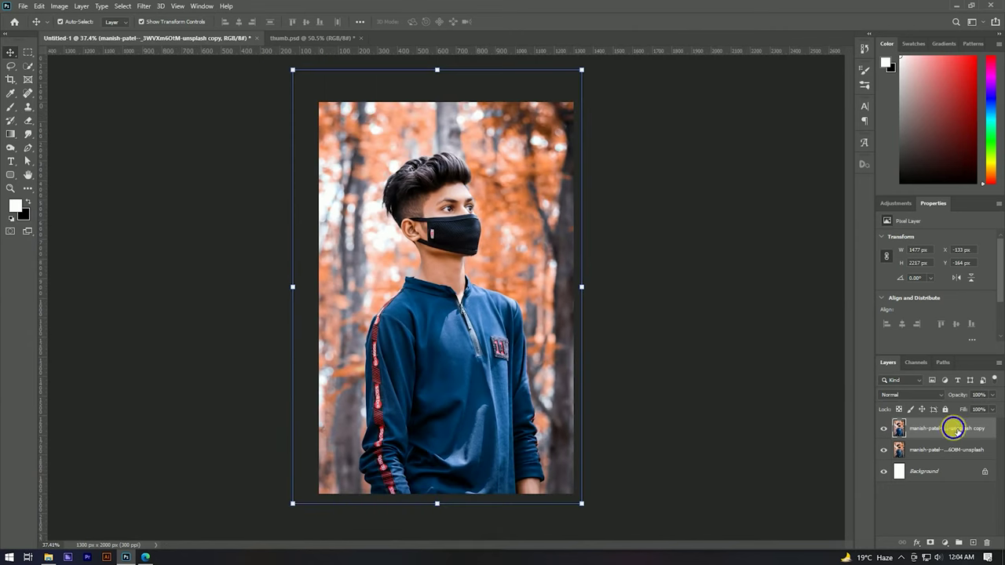
right_click(958, 431)
click(837, 162)
click(597, 155)
Step: Run a High Pass filter at about 4.3 pixels radius on the copy 2 layer
click(143, 6)
click(302, 224)
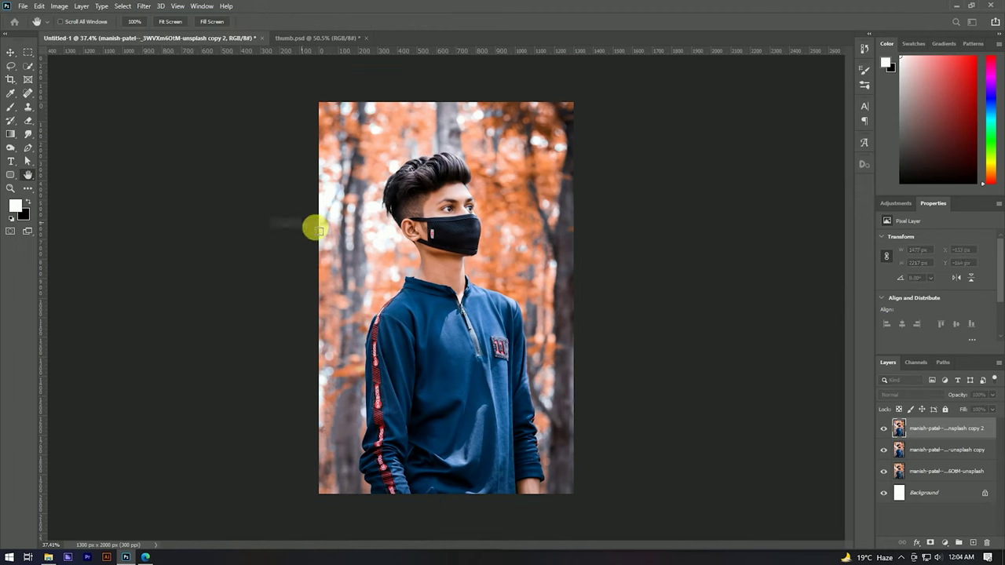
drag(457, 278, 446, 279)
drag(477, 114, 628, 132)
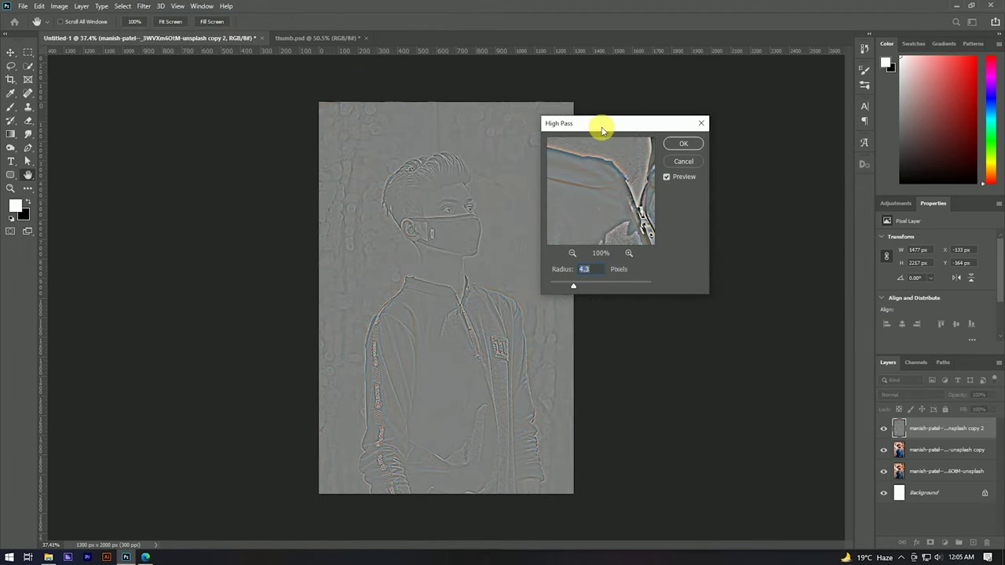
click(707, 154)
Step: Blend the high-pass layer in Soft Light and select it with the copy layer
key(v)
click(899, 395)
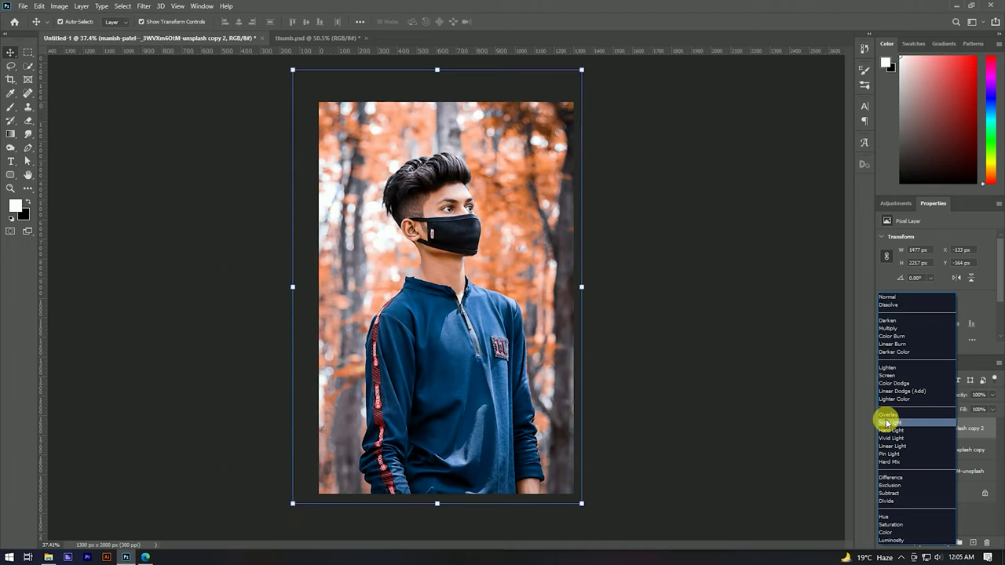
click(888, 425)
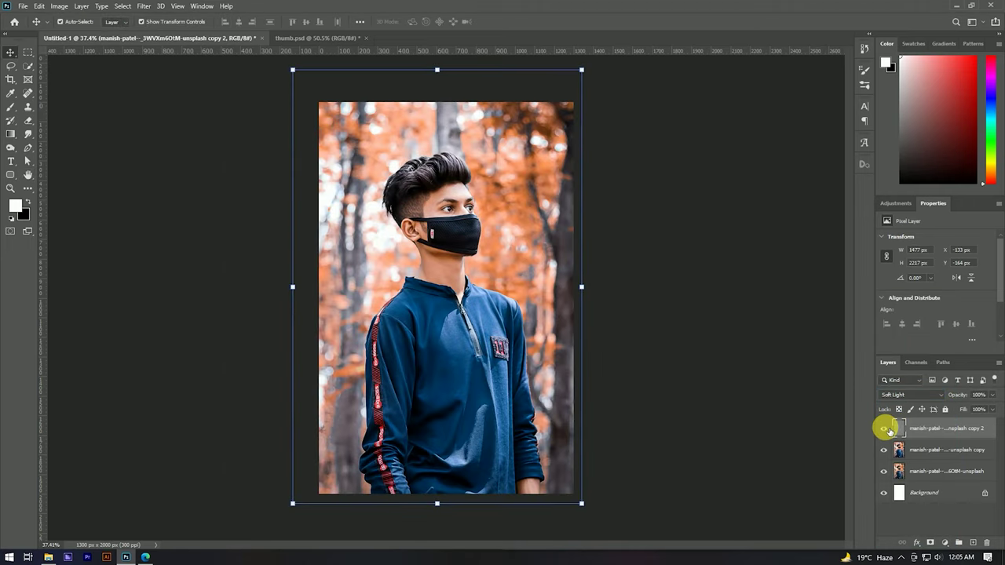
scroll(440, 235, up, 2)
scroll(472, 194, up, 2)
scroll(477, 186, up, 2)
scroll(477, 186, down, 3)
scroll(445, 183, down, 1)
scroll(428, 226, down, 2)
scroll(386, 193, up, 2)
scroll(370, 173, down, 2)
drag(442, 178, 432, 190)
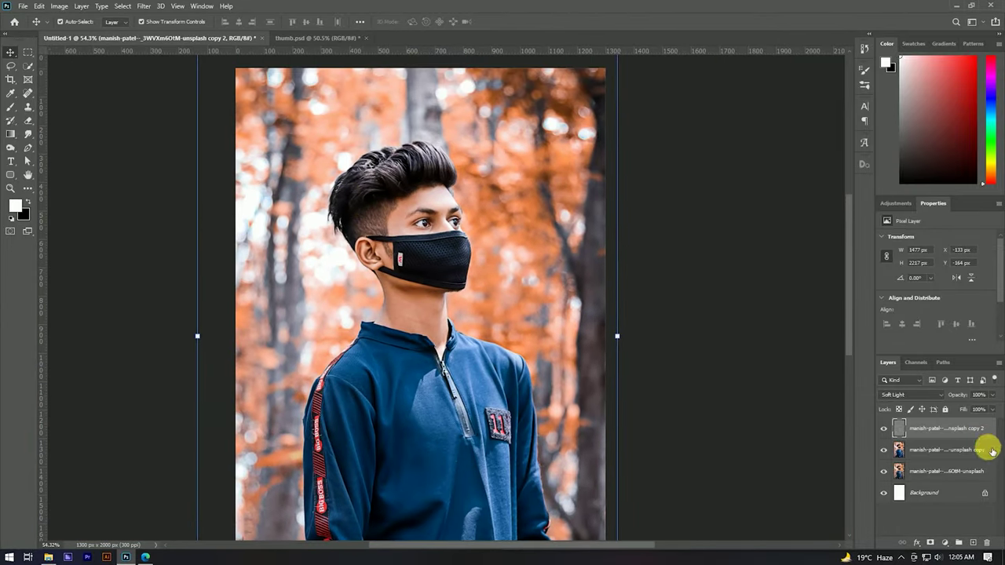
shift+click(966, 449)
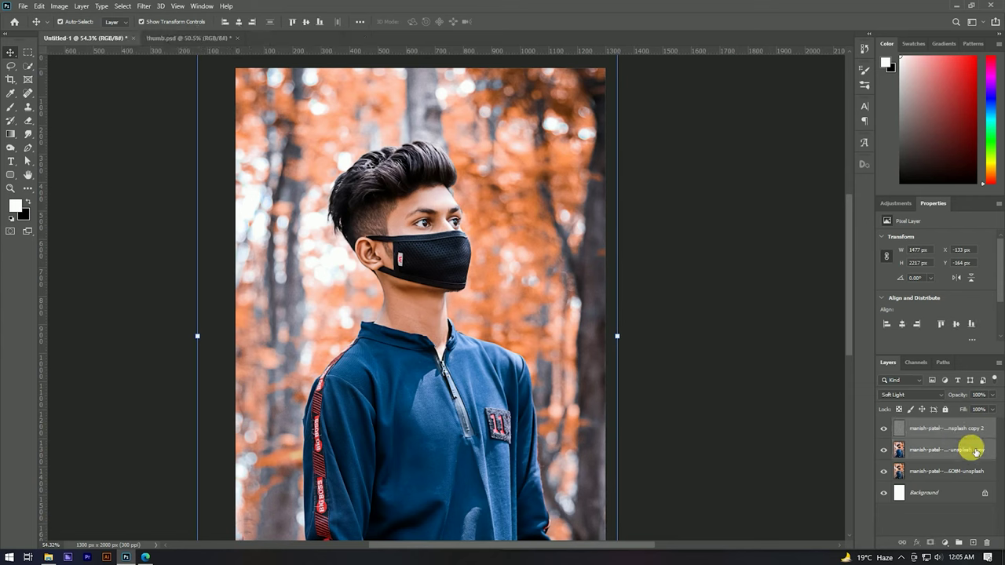
Step: Merge the copy and high-pass layers into one layer
right_click(966, 448)
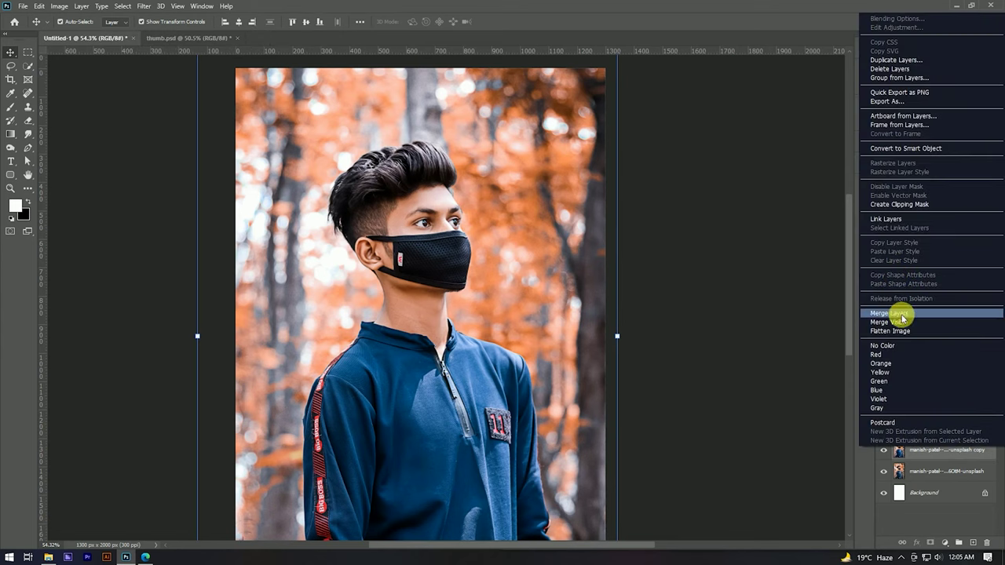
click(891, 313)
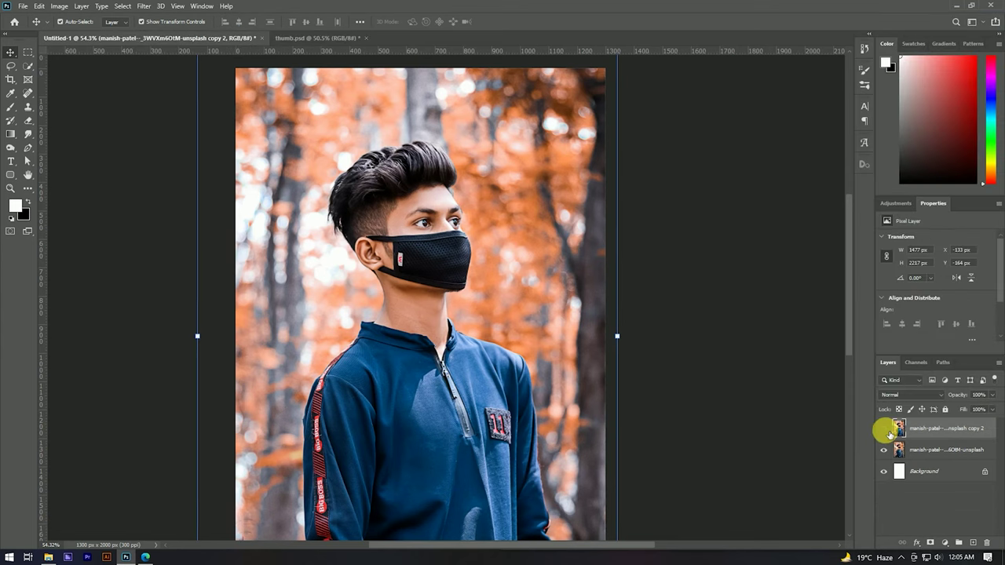
scroll(446, 315, down, 3)
scroll(446, 316, up, 2)
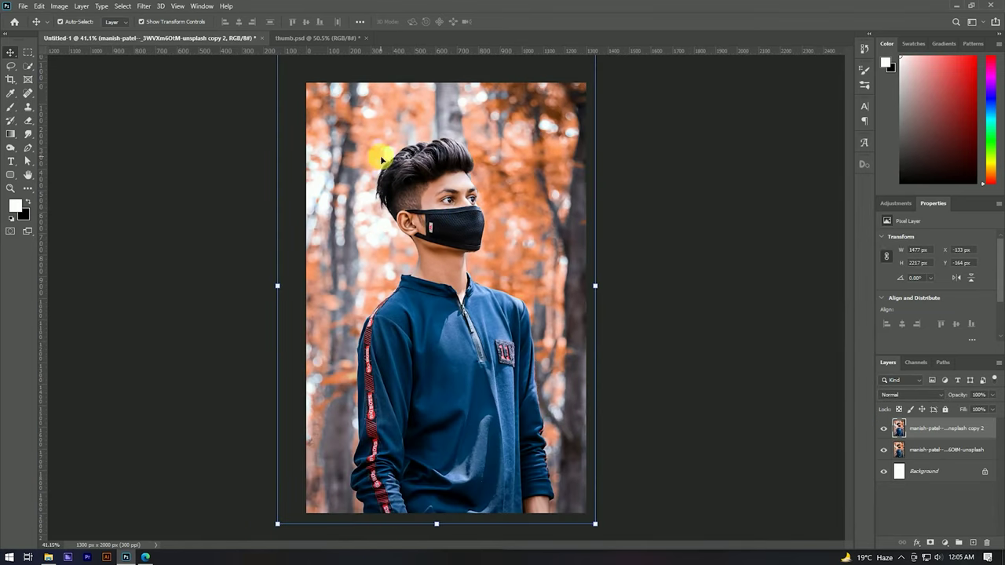
Step: Add a Hue/Saturation adjustment with Hue -23 and target its mask
click(948, 544)
click(938, 444)
drag(935, 280, 931, 280)
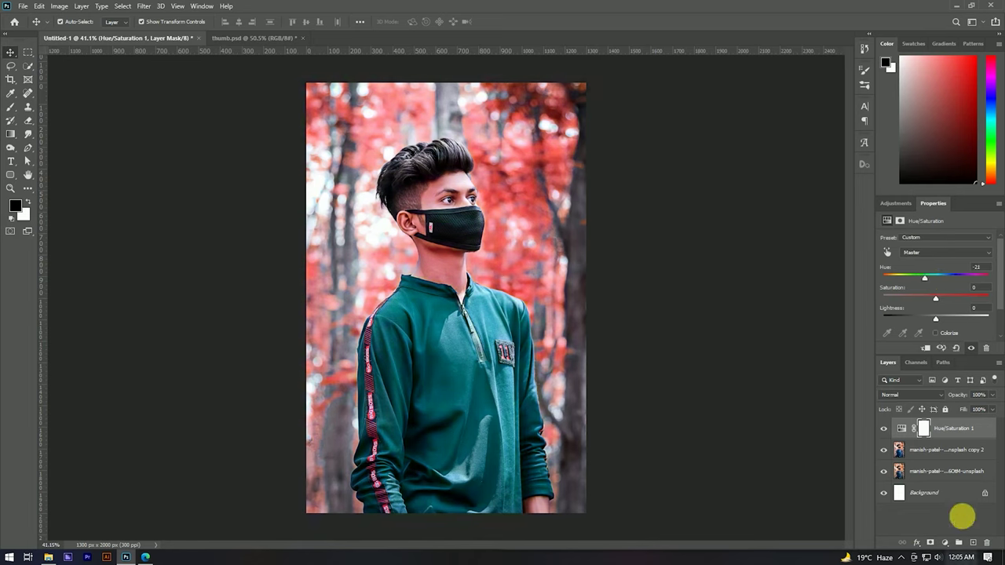
click(946, 519)
click(925, 429)
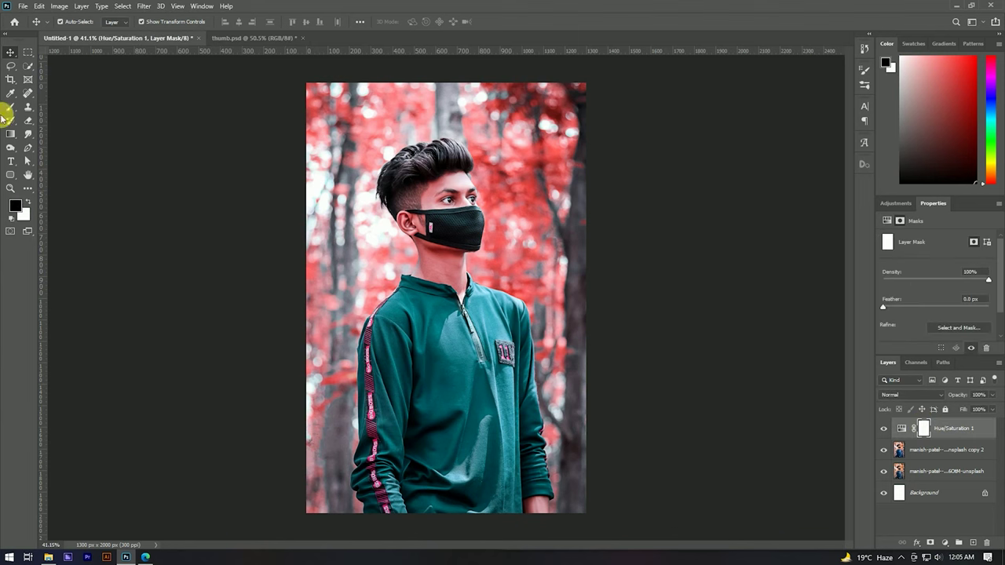
click(11, 121)
Step: With a 66 px black brush, mask the red tint off forehead, cheek and eyes
scroll(464, 168, up, 6)
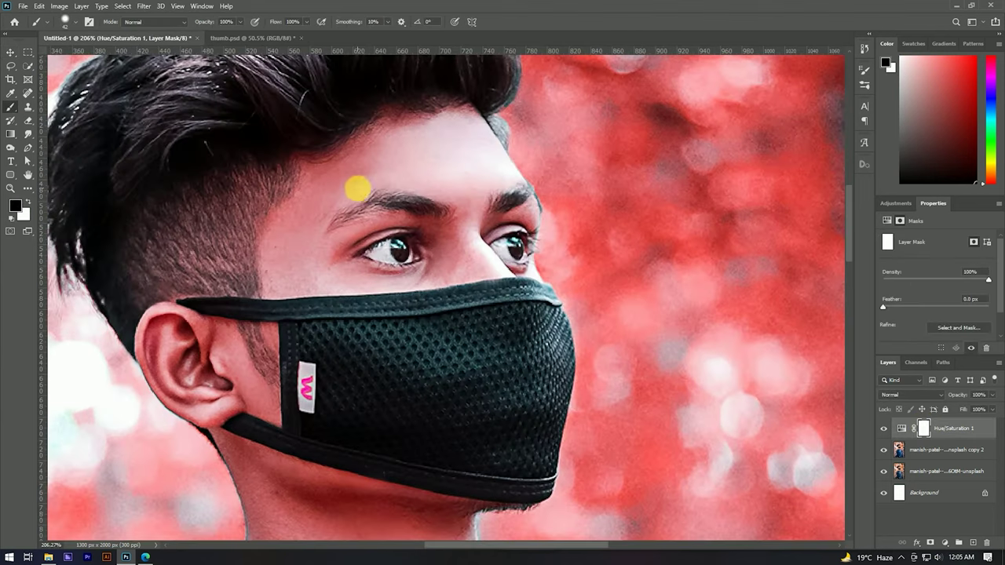
right_click(372, 195)
click(359, 180)
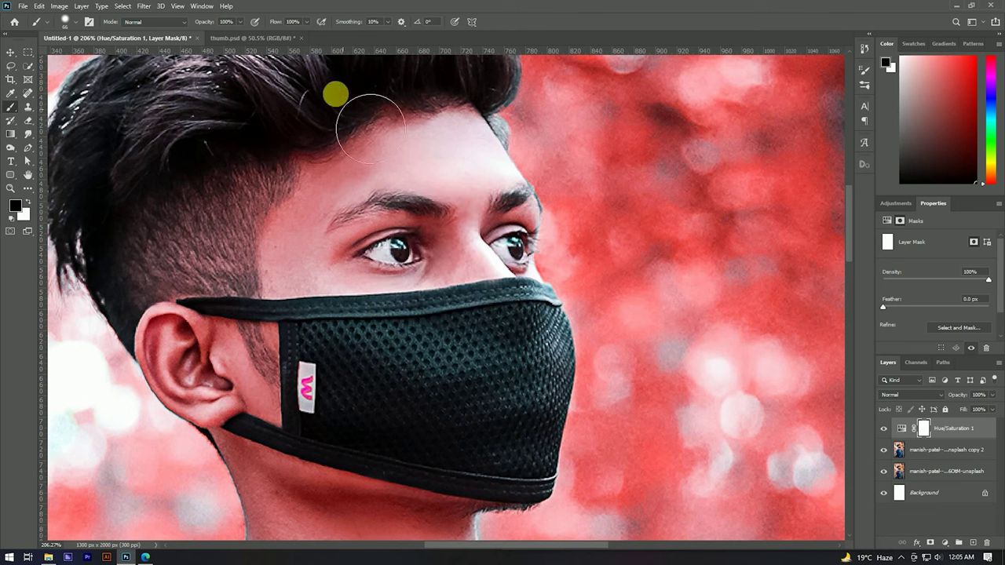
drag(379, 222, 314, 191)
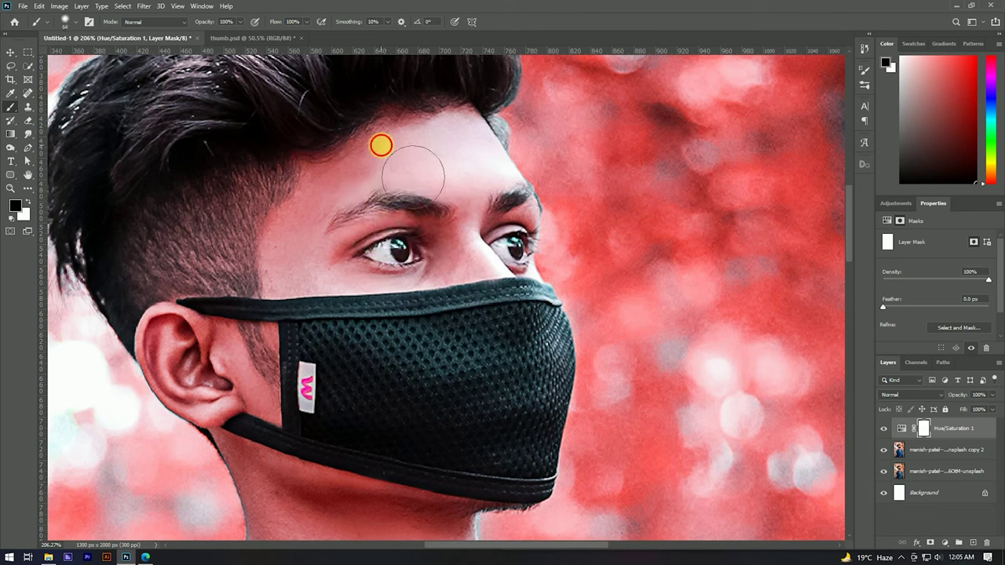
mouse_move(327, 267)
mouse_down()
mouse_move(306, 237)
mouse_move(221, 240)
mouse_move(272, 320)
mouse_move(337, 351)
mouse_move(400, 198)
mouse_move(315, 212)
mouse_move(449, 177)
mouse_up()
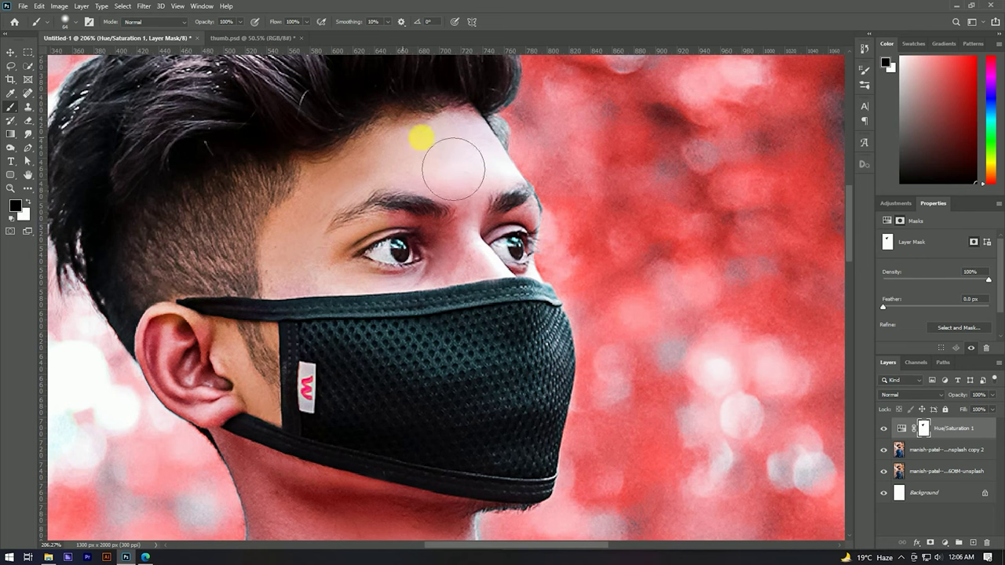
mouse_move(459, 140)
mouse_down()
mouse_move(503, 241)
mouse_move(381, 262)
mouse_move(411, 264)
mouse_move(342, 260)
mouse_up()
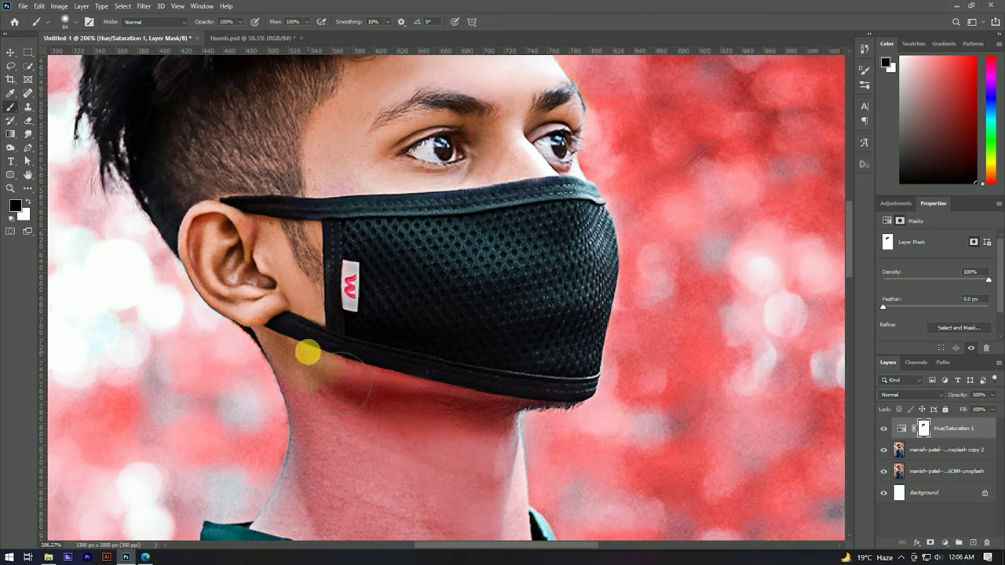
Step: Mask the remaining red tint off the jaw and lower neck down to the collar
drag(349, 372, 351, 282)
mouse_move(414, 319)
mouse_down()
mouse_move(476, 330)
mouse_move(550, 287)
mouse_move(359, 364)
mouse_move(298, 291)
mouse_move(321, 400)
mouse_move(382, 400)
mouse_up()
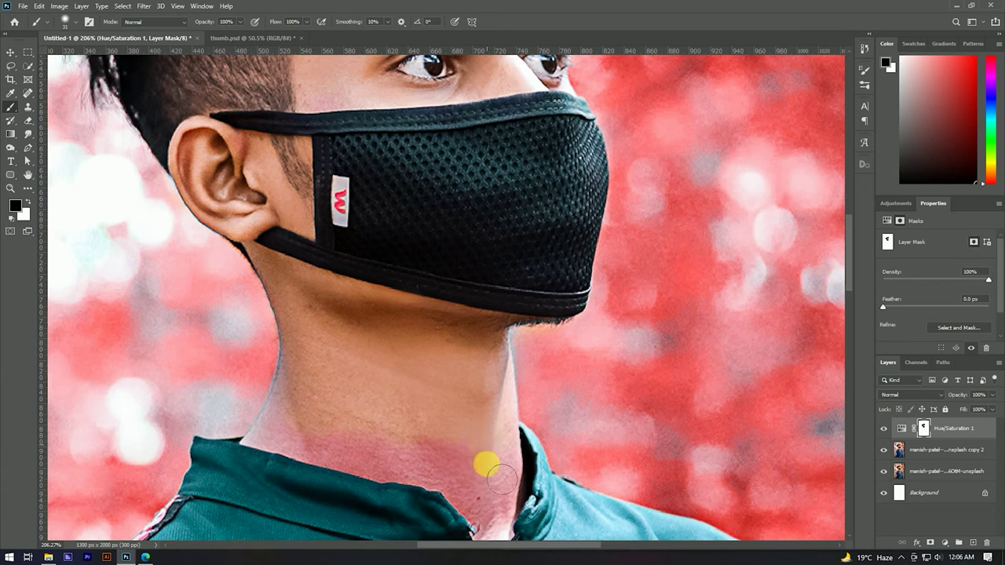
drag(521, 473, 476, 262)
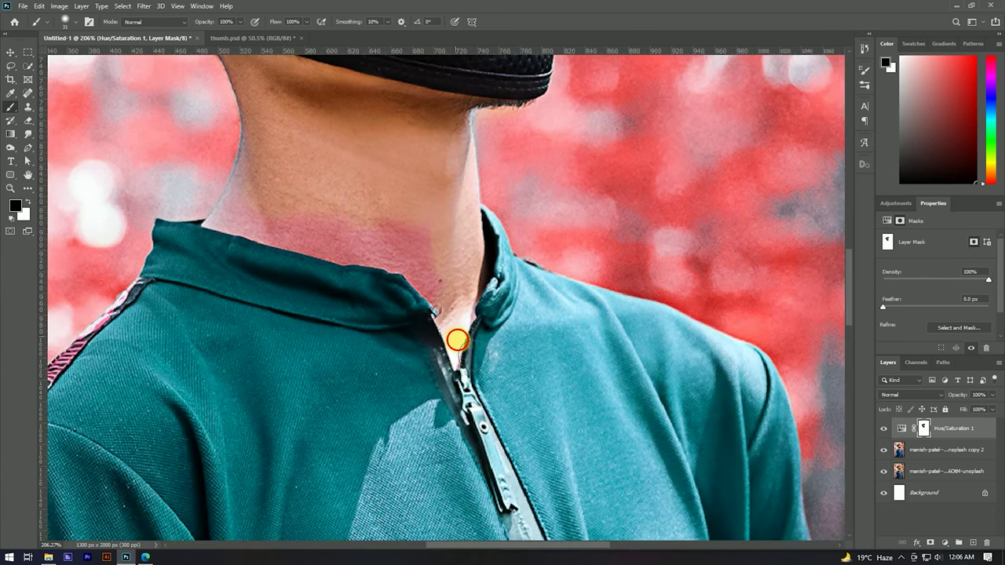
mouse_move(217, 220)
mouse_down()
mouse_move(433, 241)
mouse_move(443, 298)
mouse_move(394, 264)
mouse_up()
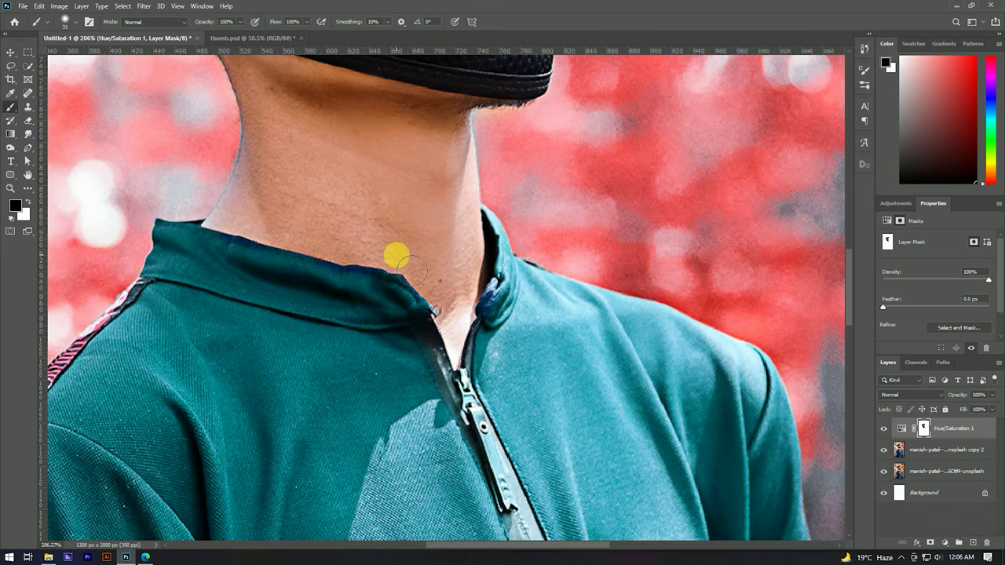
scroll(332, 264, up, 3)
scroll(332, 263, up, 2)
key(x)
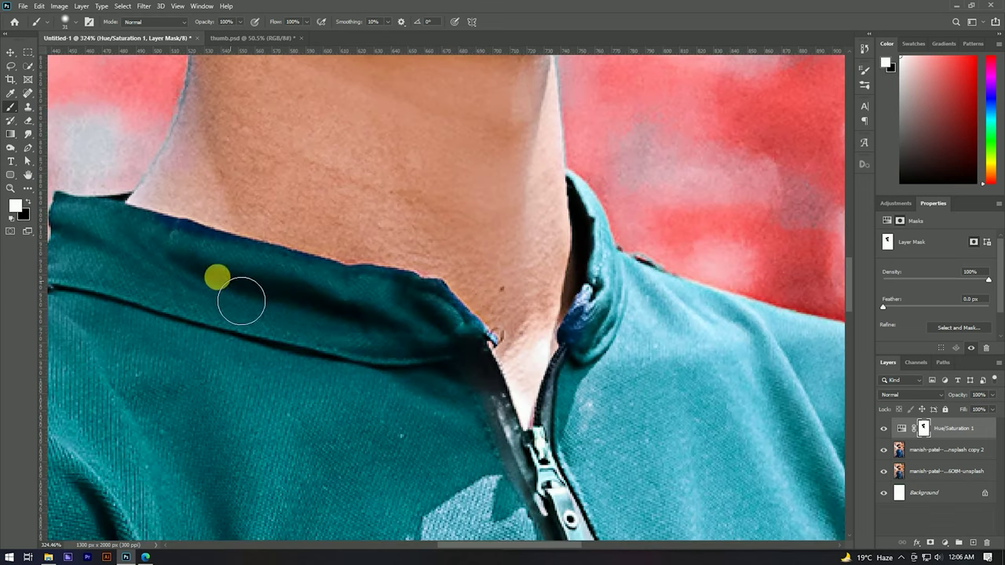
Step: Paint black on the Hue/Saturation mask over the forearm skin below the sleeve
scroll(601, 377, down, 2)
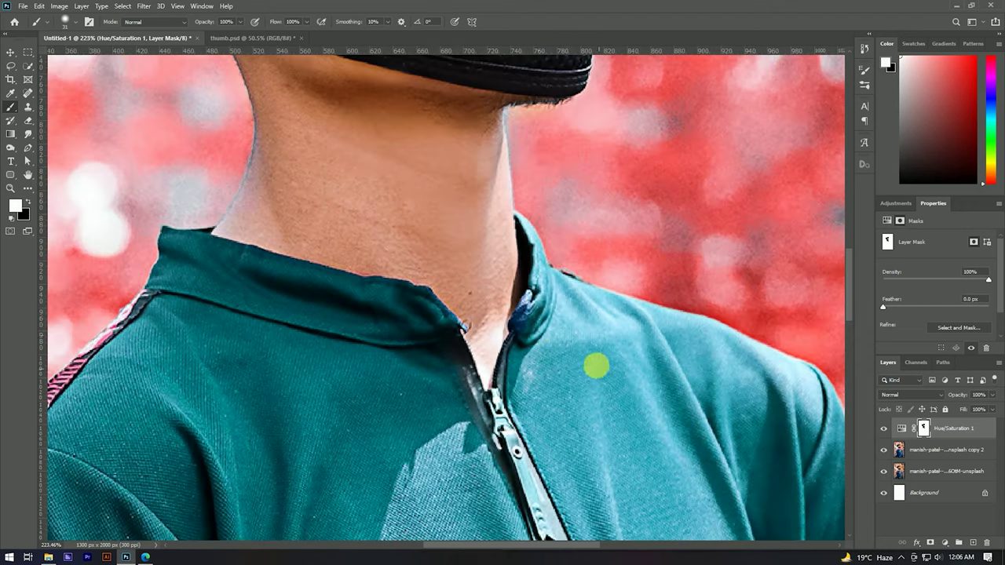
scroll(553, 311, down, 3)
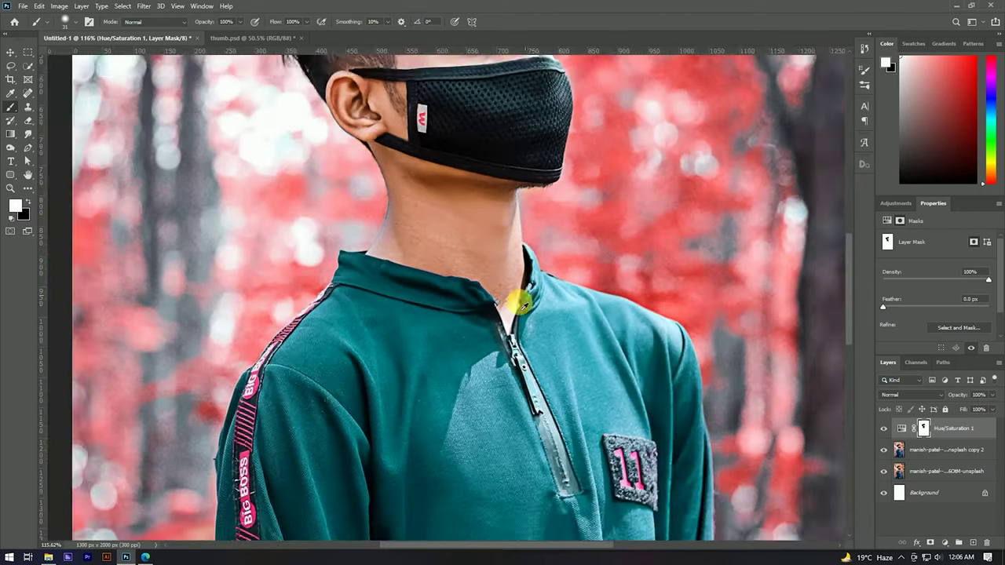
scroll(476, 306, up, 3)
scroll(469, 307, down, 3)
scroll(424, 236, down, 2)
scroll(556, 507, up, 3)
scroll(489, 366, up, 2)
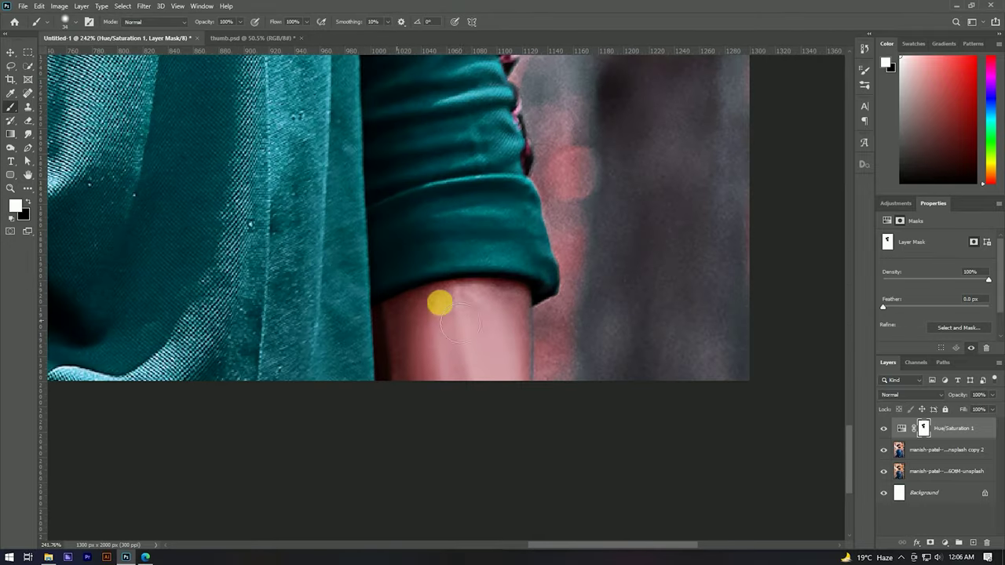
key(x)
mouse_move(421, 314)
mouse_down()
mouse_move(515, 322)
mouse_move(414, 363)
mouse_up()
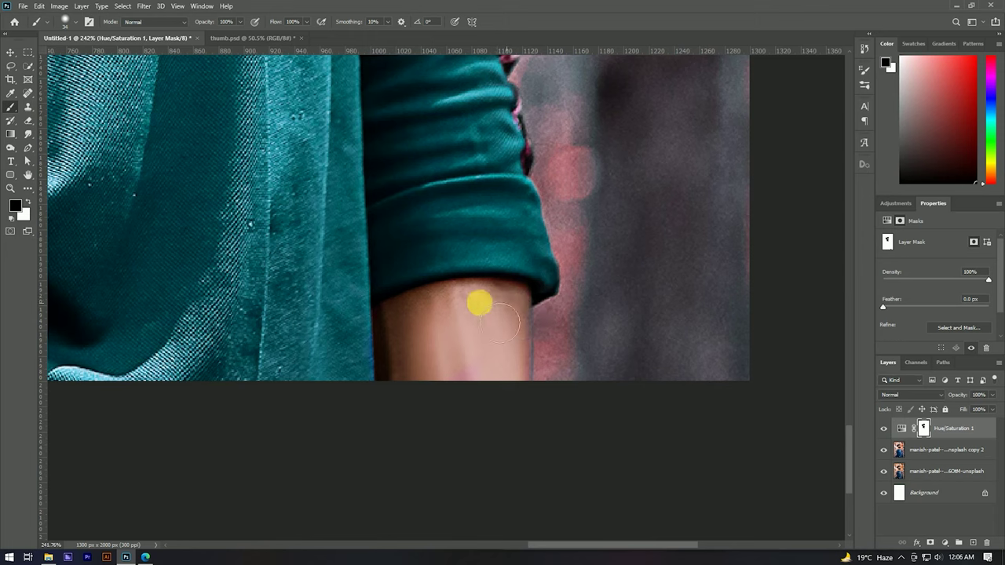
Step: Select the Hue/Saturation and photo layers together with the Move tool
scroll(464, 428, down, 3)
scroll(490, 377, down, 5)
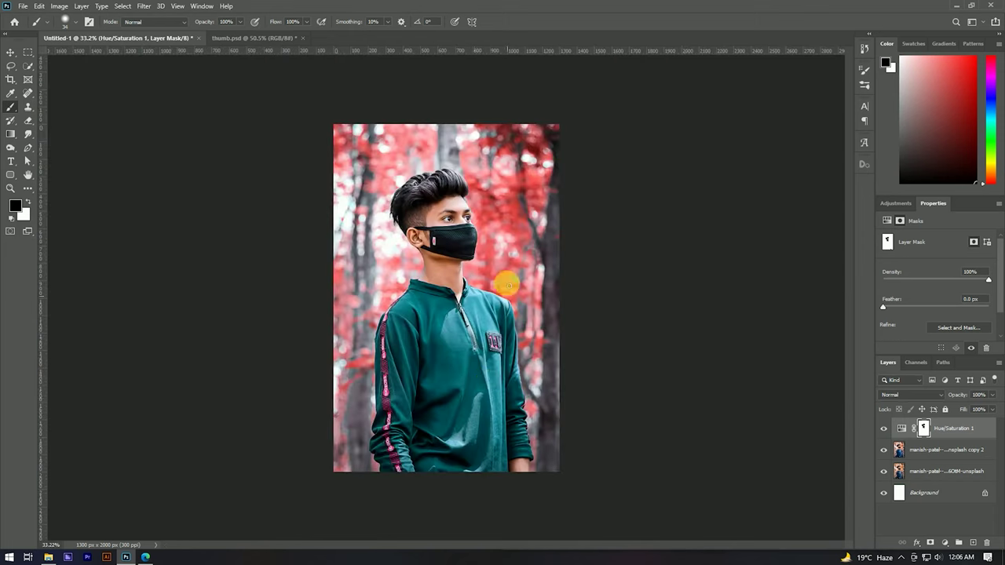
scroll(776, 464, up, 2)
key(v)
scroll(415, 241, down, 1)
scroll(416, 240, down, 1)
shift+click(942, 447)
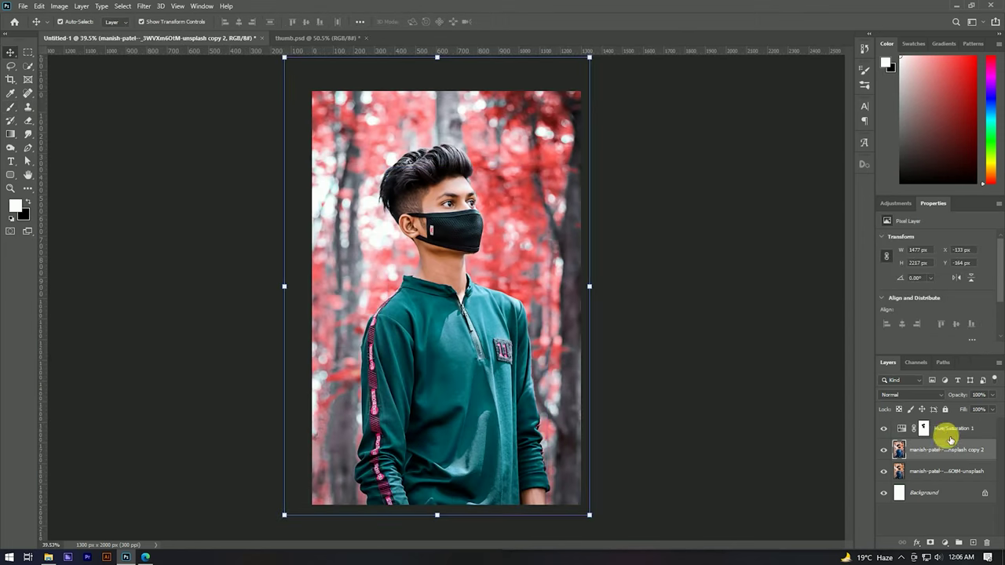
Step: Merge the selected recolour and photo layers with Ctrl+E
key(ctrl+e)
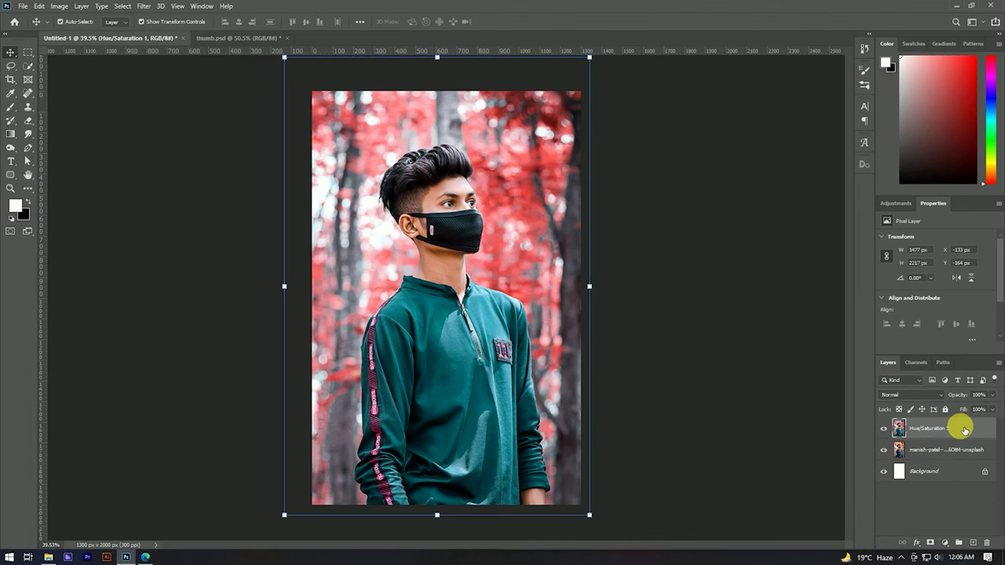
scroll(424, 201, up, 2)
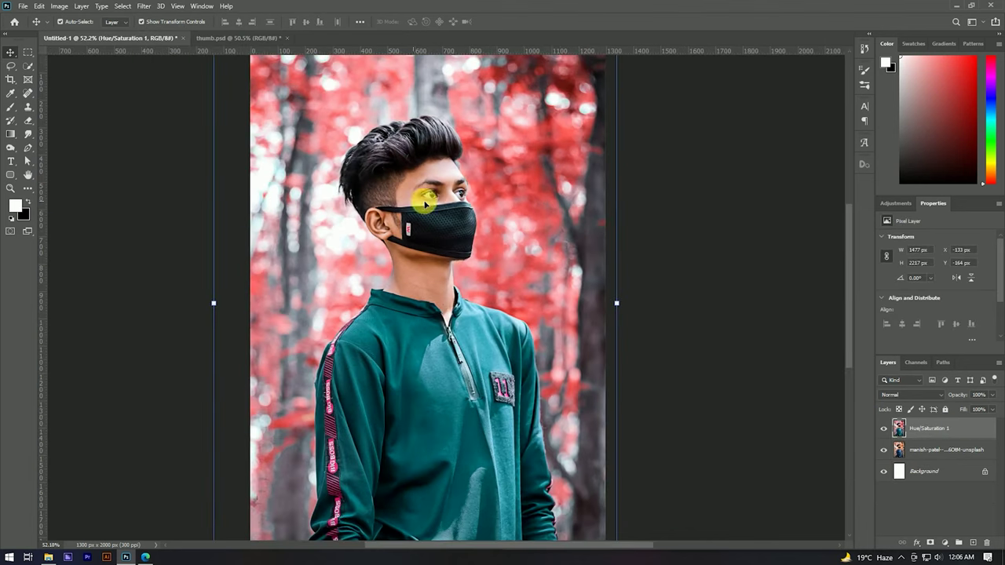
scroll(421, 227, up, 2)
scroll(415, 173, up, 3)
Step: Add a Camera Raw post-crop vignette of about -36 to darken the edges
click(144, 6)
click(165, 69)
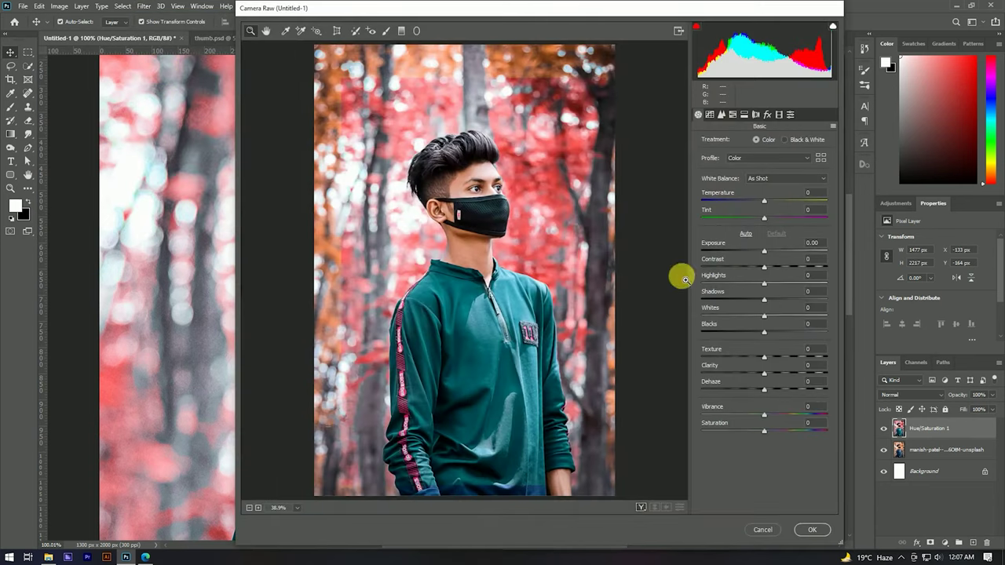
click(766, 115)
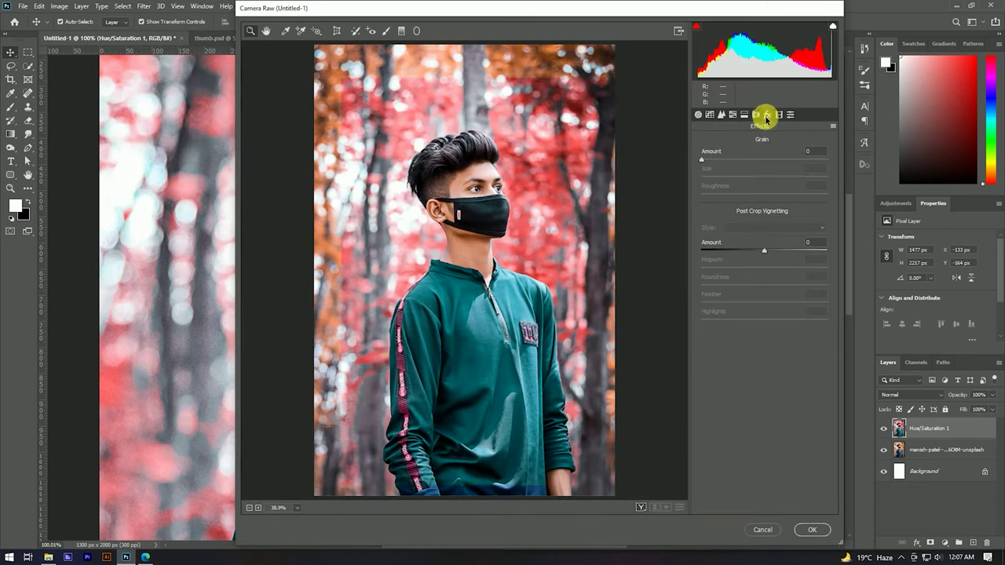
drag(769, 244, 750, 242)
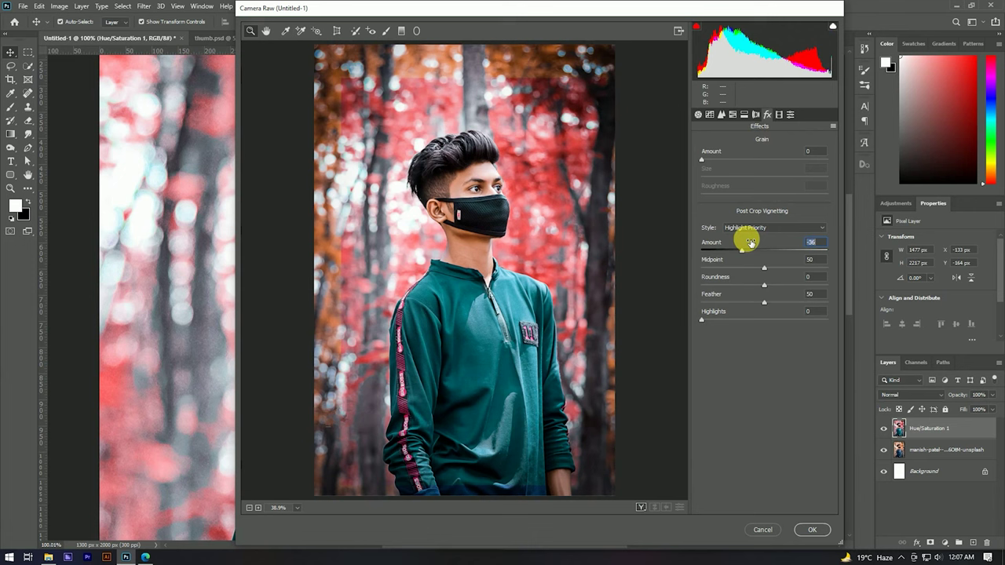
click(798, 528)
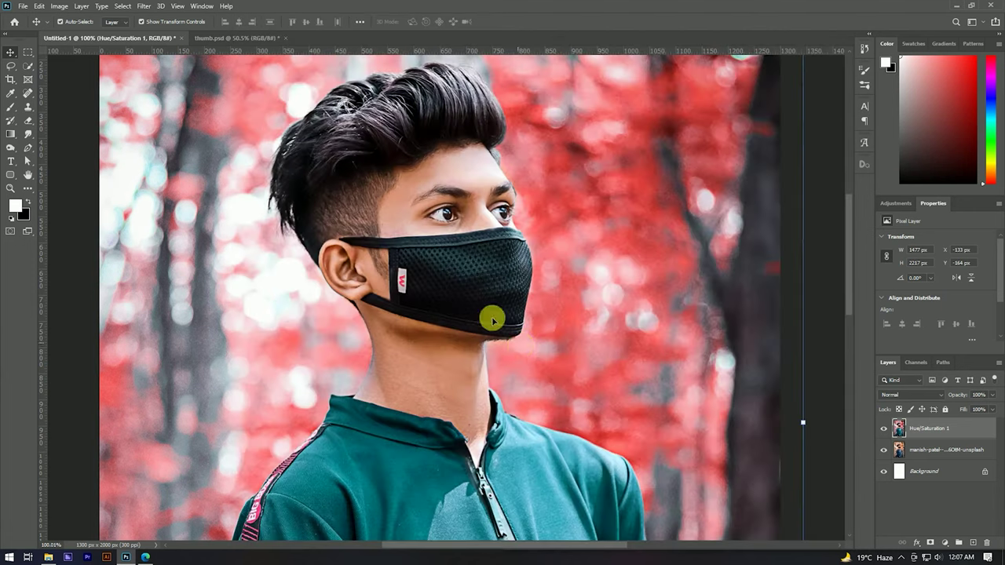
Step: Crop the image to the canvas bounds
scroll(493, 320, down, 2)
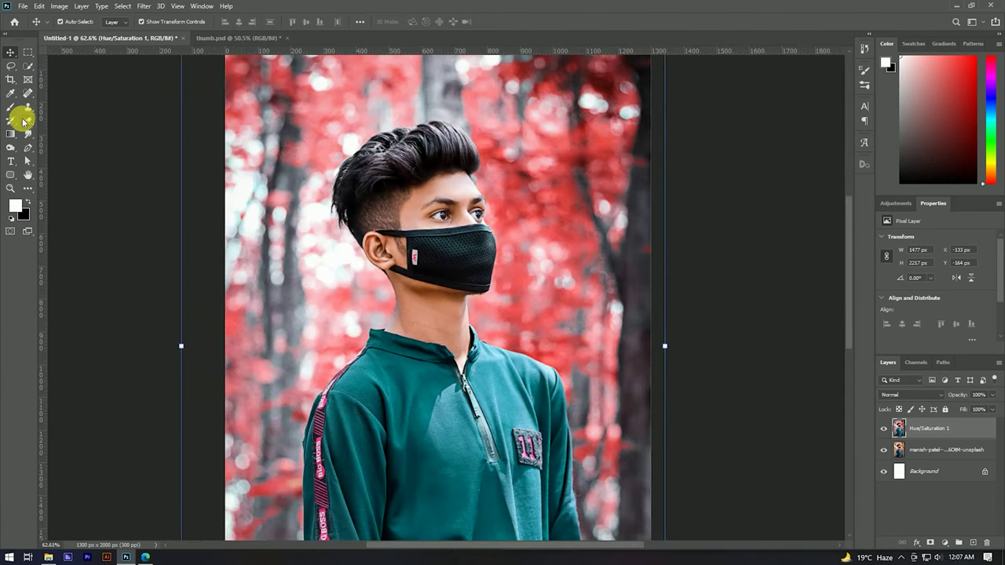
click(12, 81)
click(548, 25)
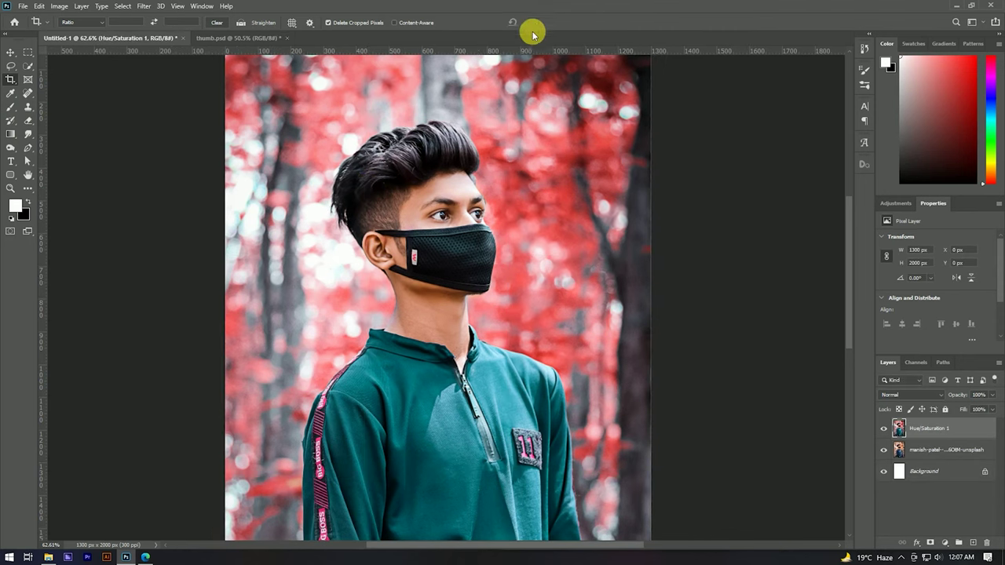
scroll(503, 259, down, 2)
scroll(494, 231, down, 1)
Step: Convert the merged photo layer to a smart object
key(v)
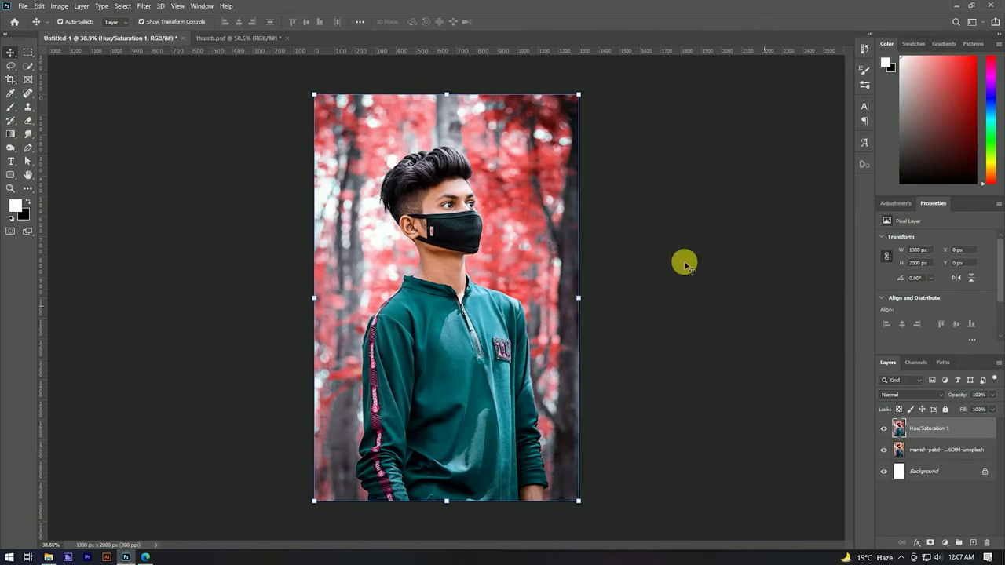
scroll(518, 208, up, 1)
click(144, 5)
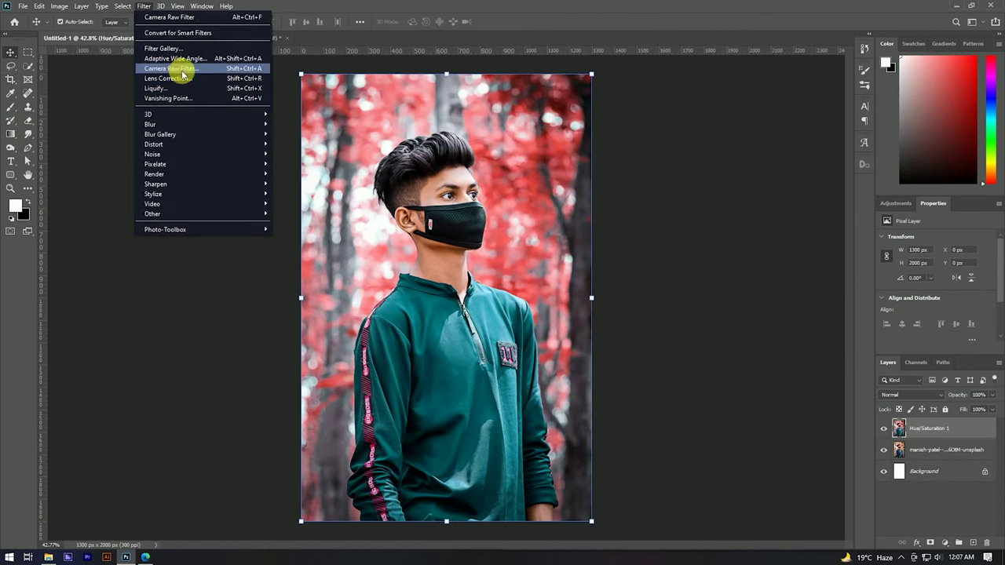
click(175, 68)
right_click(959, 426)
click(836, 255)
Step: Camera Raw grade: Blue Primary shifted, Exposure -0.15, Contrast +18, Vibrance +8, Saturation +10
click(144, 7)
click(166, 68)
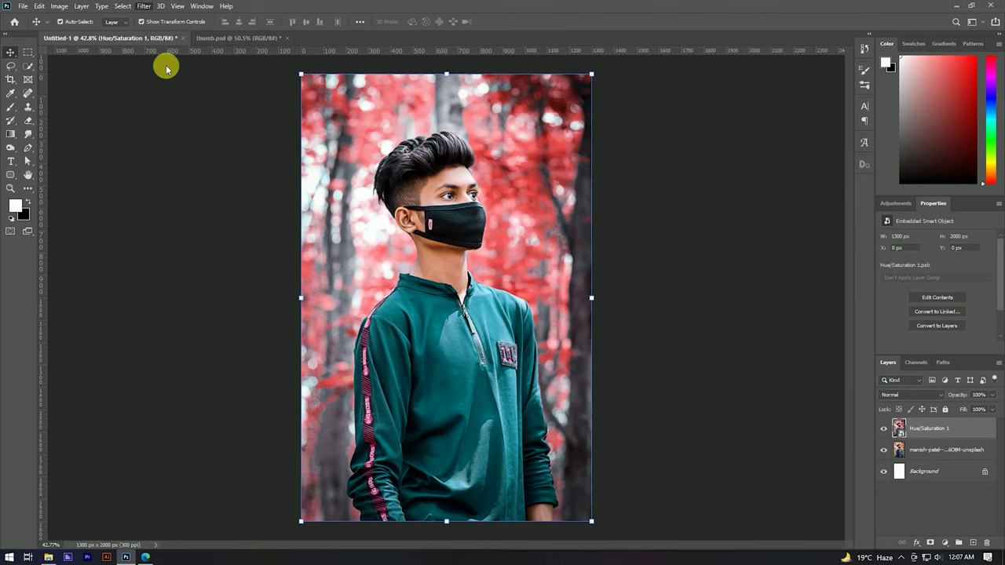
click(777, 116)
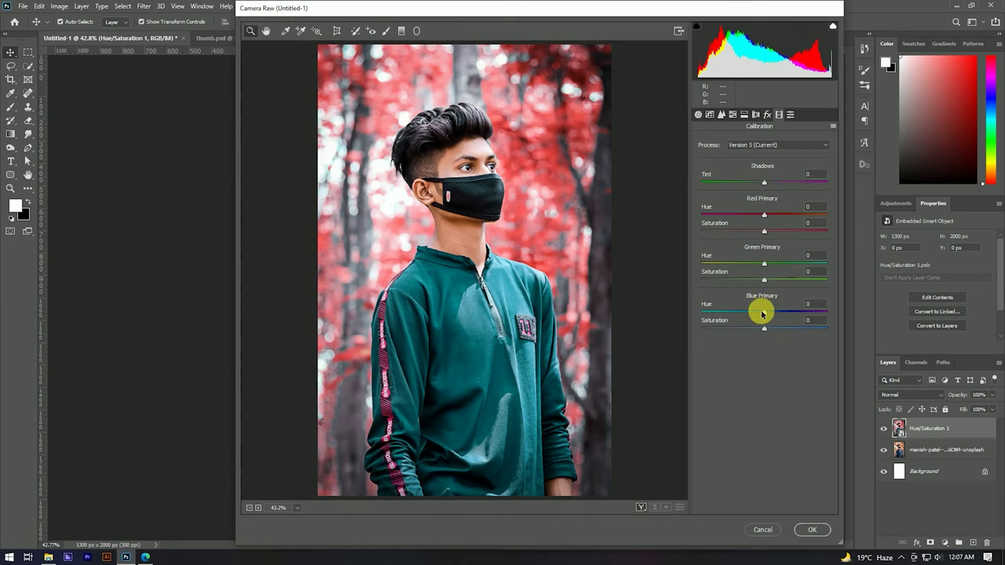
drag(749, 311, 784, 329)
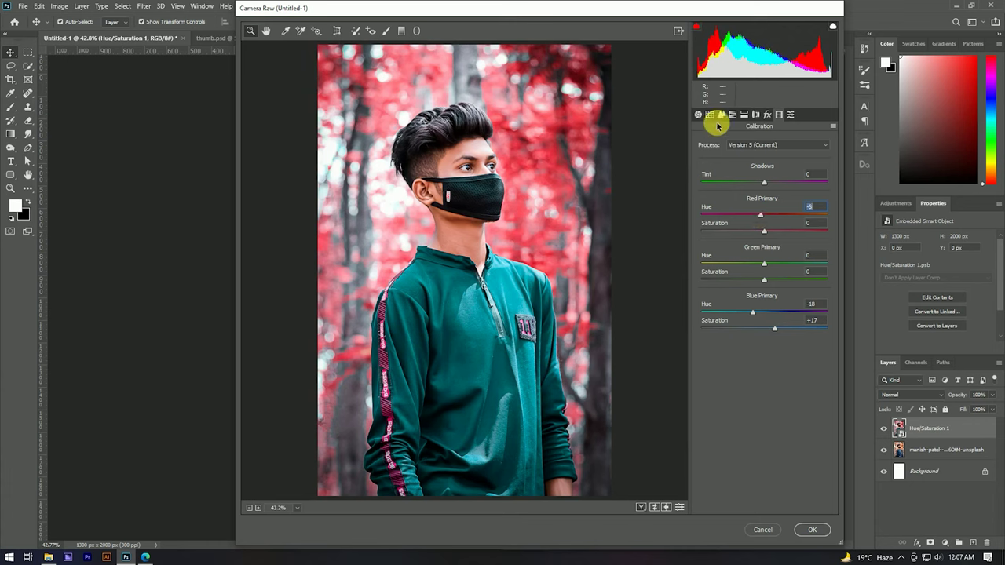
click(698, 114)
drag(764, 267, 772, 269)
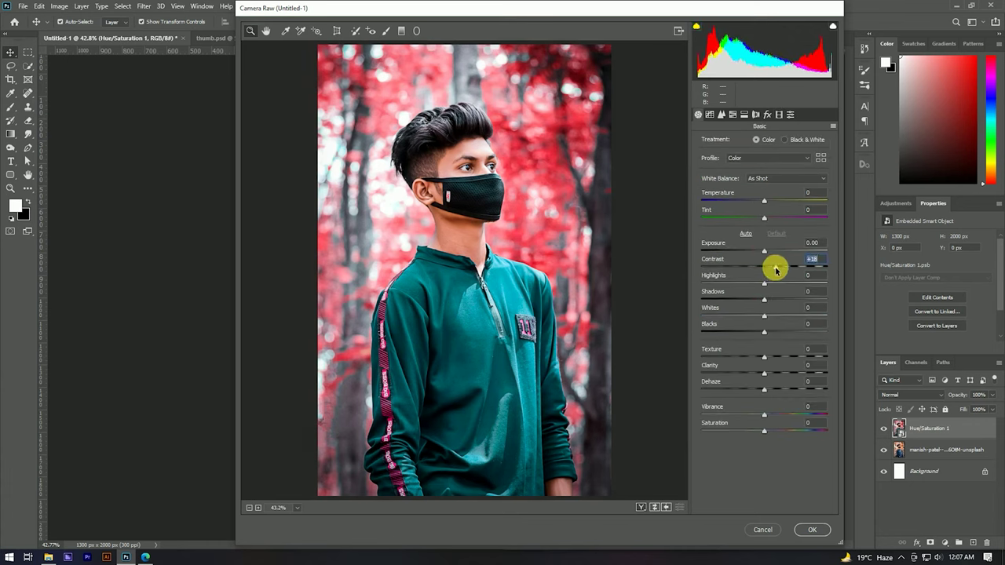
key(Down)
key(Down)
key(Down)
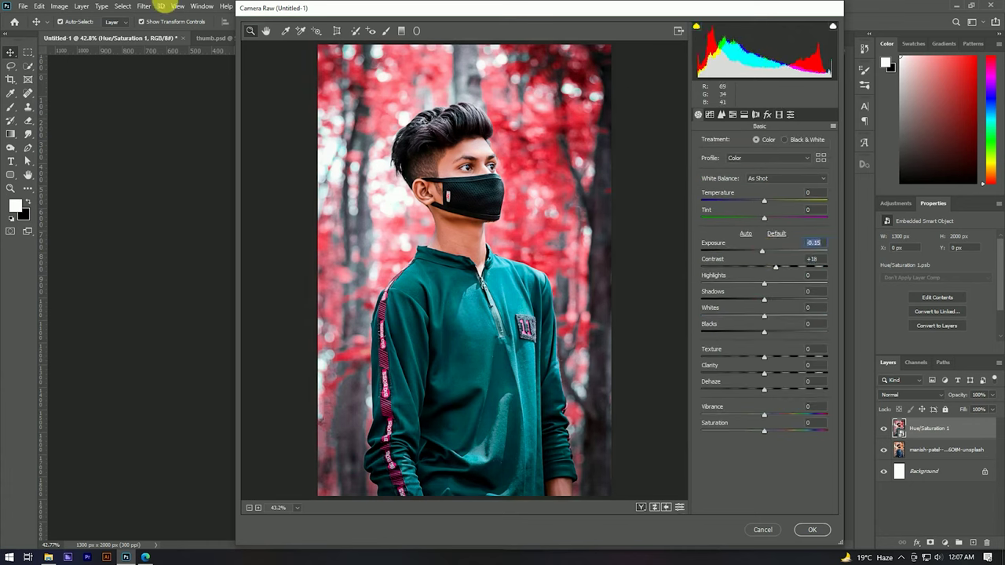
mouse_move(765, 414)
mouse_down()
mouse_move(774, 414)
mouse_move(774, 430)
mouse_up()
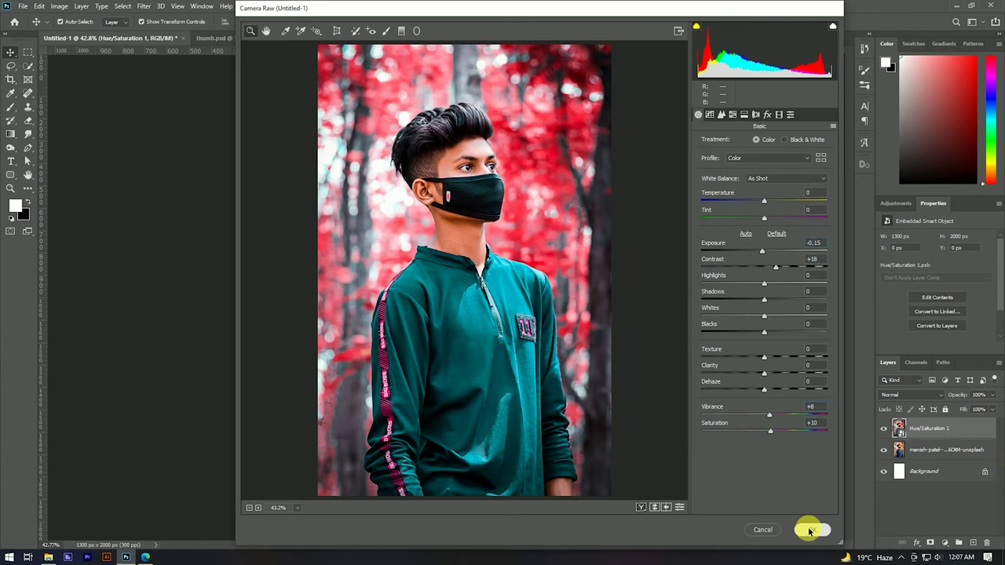
click(809, 530)
scroll(429, 267, up, 2)
click(991, 429)
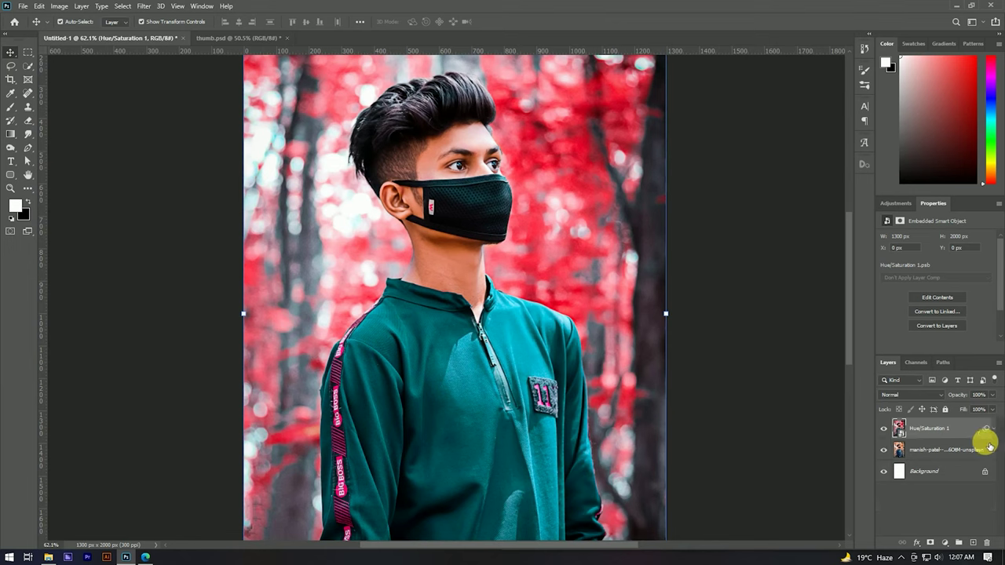
Step: Duplicate the Hue/Saturation 1 layer and rasterize the copy into a pixel layer
right_click(967, 431)
click(838, 125)
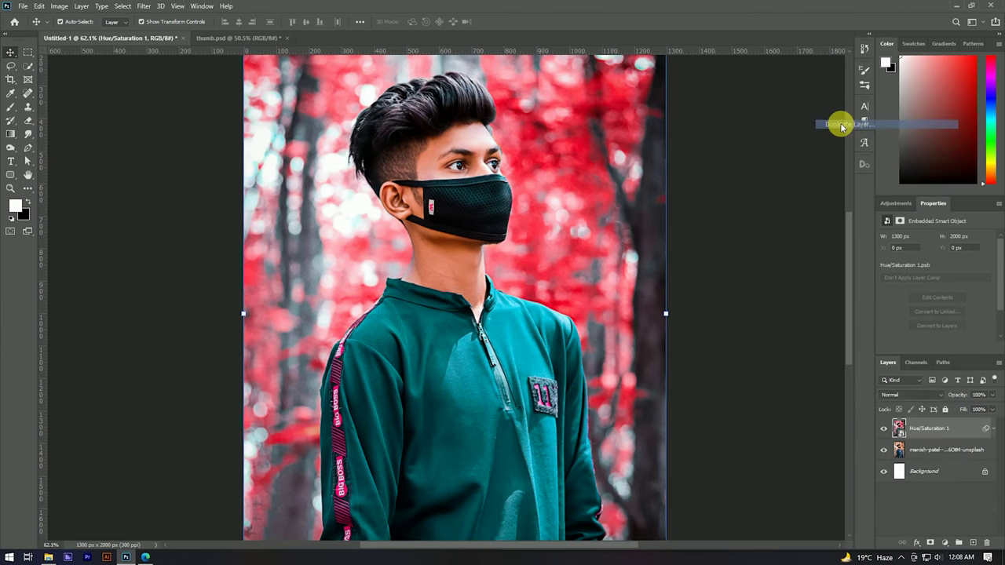
click(591, 155)
right_click(965, 432)
click(849, 291)
Step: Set up the Burn tool with a 23 px brush
right_click(12, 150)
click(47, 157)
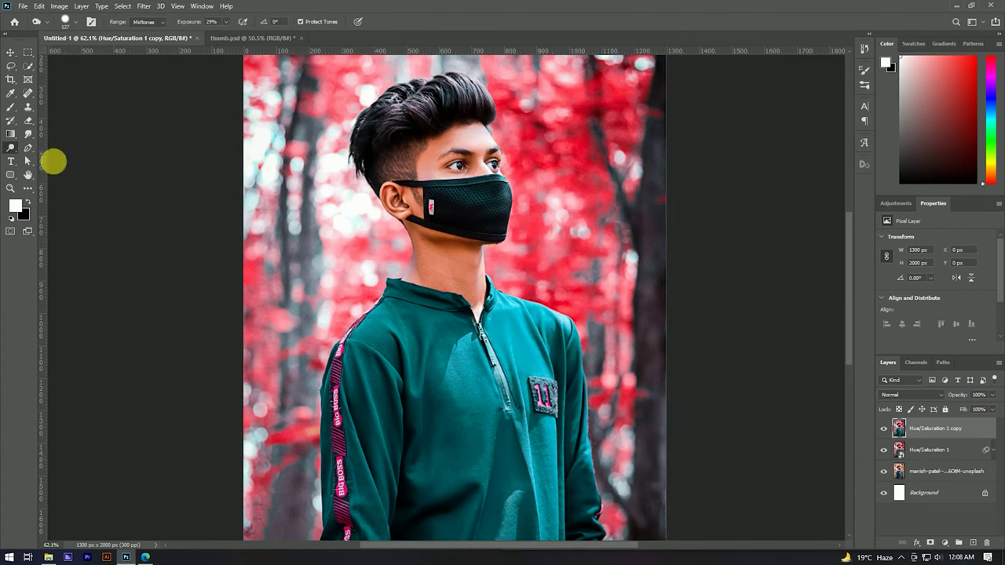
scroll(539, 207, up, 2)
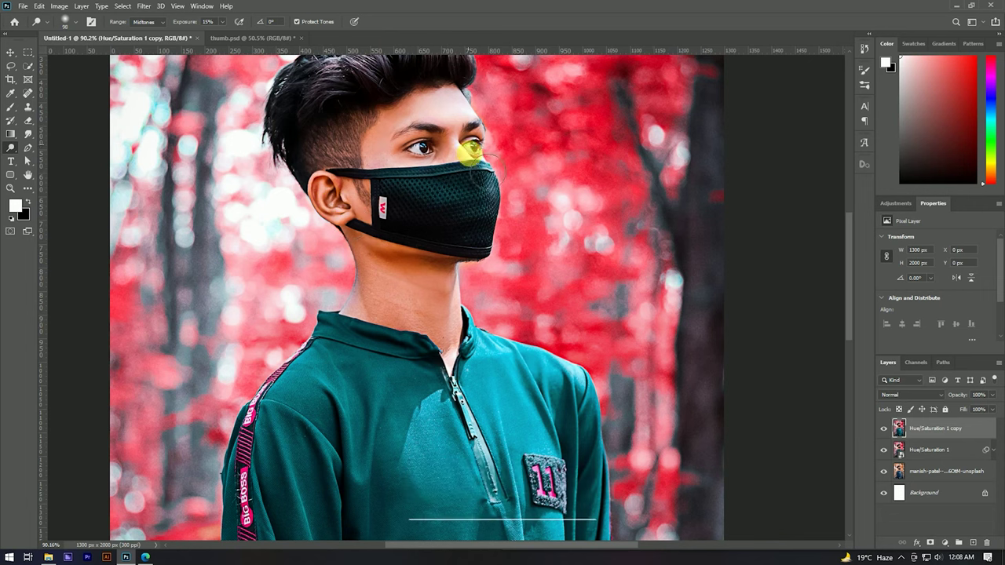
scroll(435, 220, down, 2)
scroll(435, 221, up, 2)
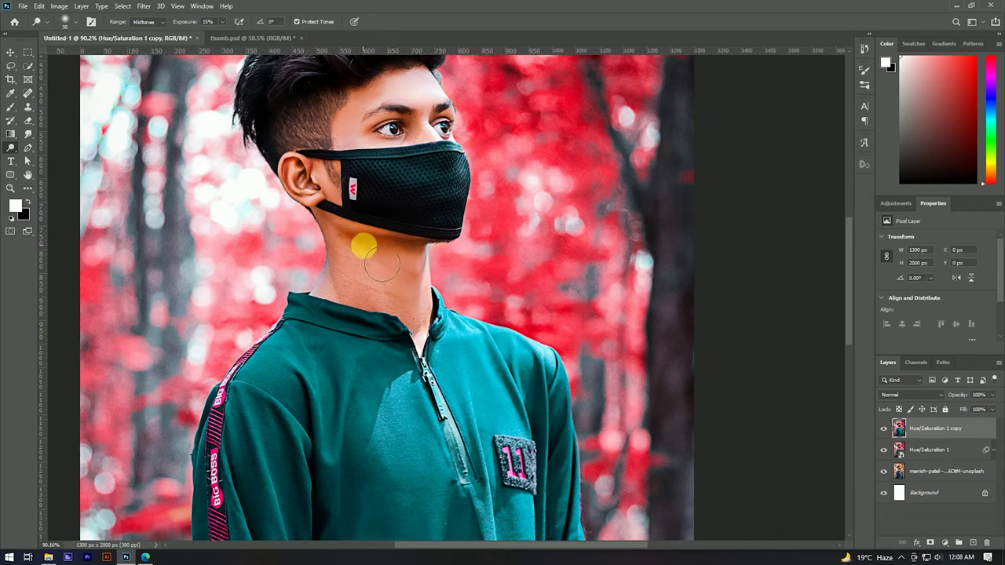
scroll(363, 246, down, 2)
scroll(363, 246, down, 3)
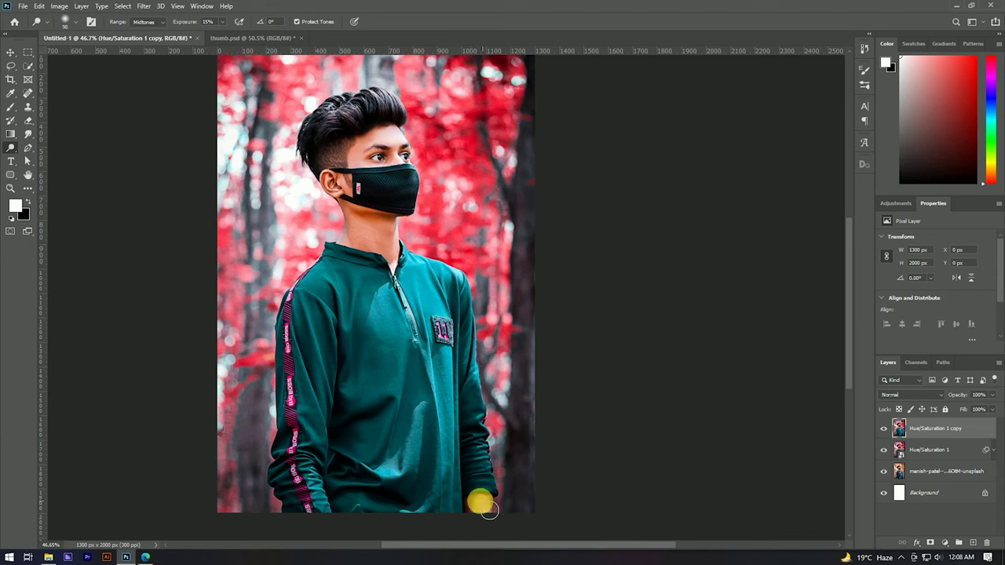
scroll(401, 172, up, 3)
scroll(408, 330, up, 2)
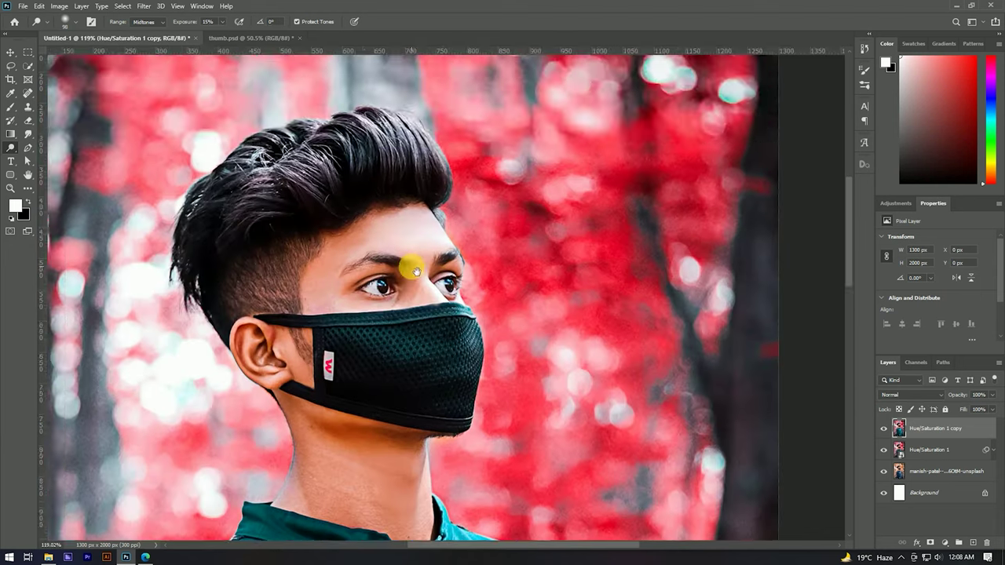
scroll(389, 307, up, 2)
right_click(385, 303)
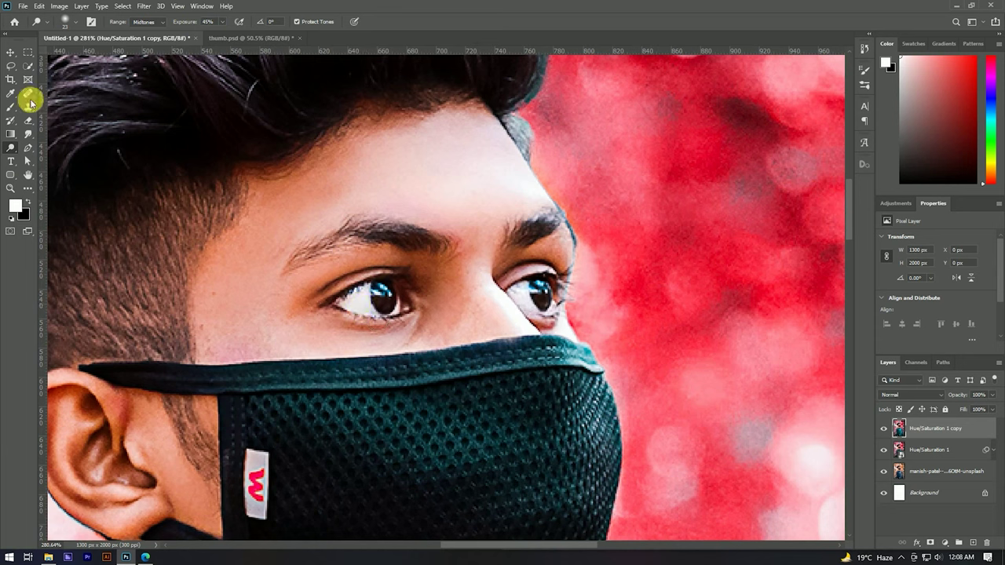
drag(11, 149, 57, 159)
click(52, 163)
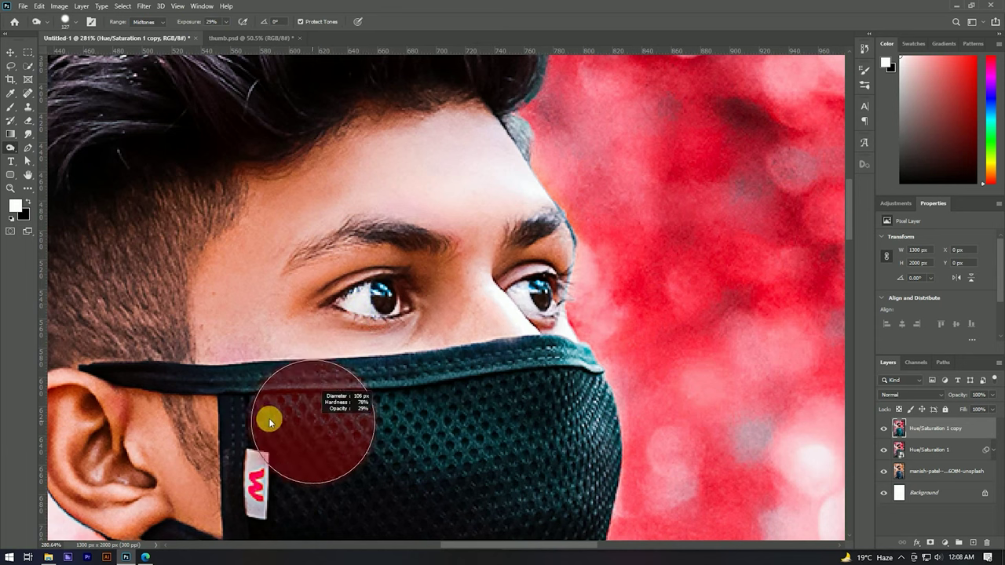
scroll(173, 209, down, 2)
Step: Burn the side-fade hair, mask strap and mask top edge at 7% exposure
mouse_move(263, 343)
mouse_down()
mouse_move(269, 395)
mouse_move(204, 369)
mouse_up()
text(7)
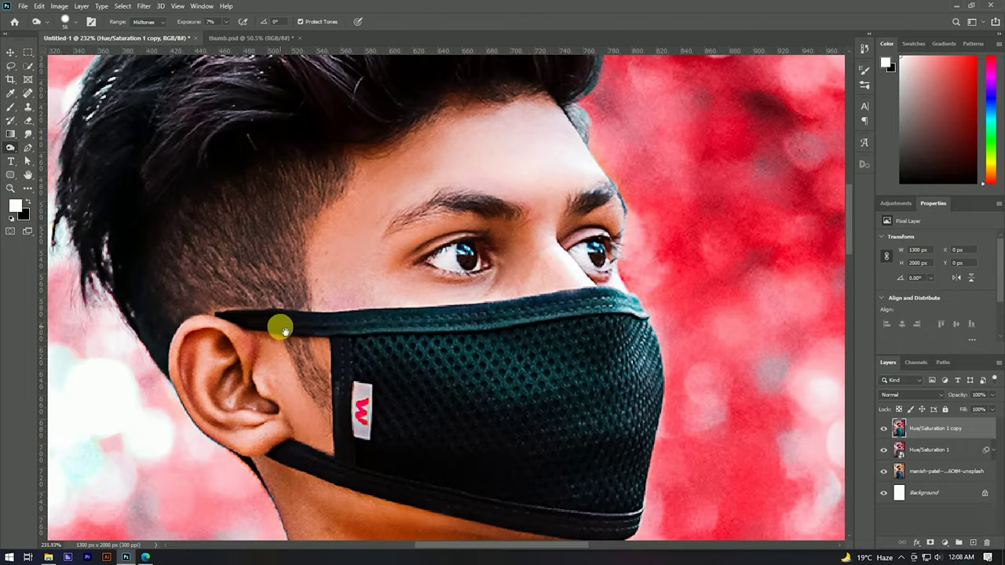
scroll(285, 353, down, 3)
mouse_move(287, 347)
mouse_down()
mouse_move(337, 420)
mouse_move(354, 337)
mouse_move(530, 341)
mouse_up()
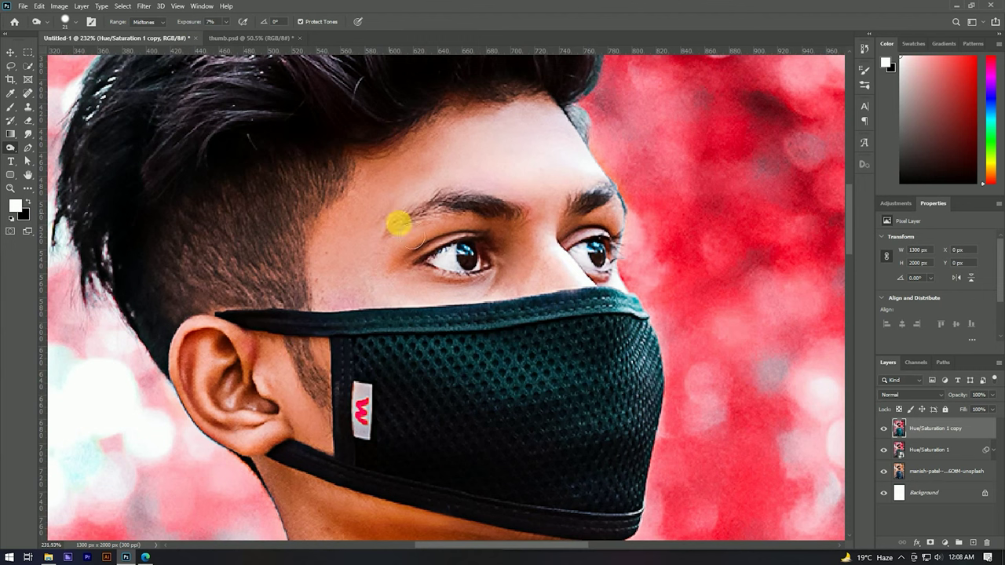
mouse_move(466, 306)
mouse_down()
mouse_move(442, 350)
mouse_move(486, 359)
mouse_move(398, 413)
mouse_up()
scroll(362, 316, down, 1)
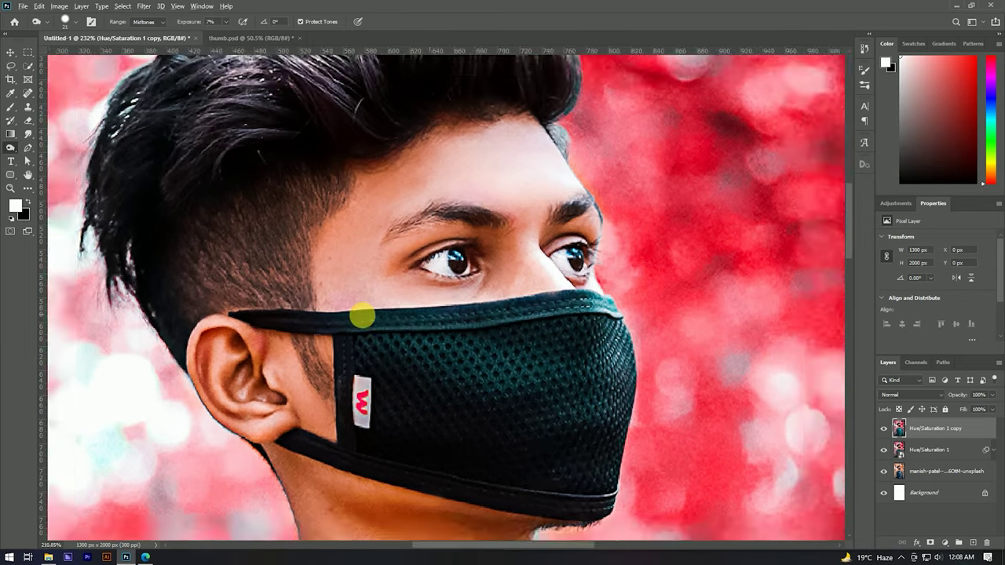
scroll(362, 317, down, 5)
scroll(343, 210, up, 5)
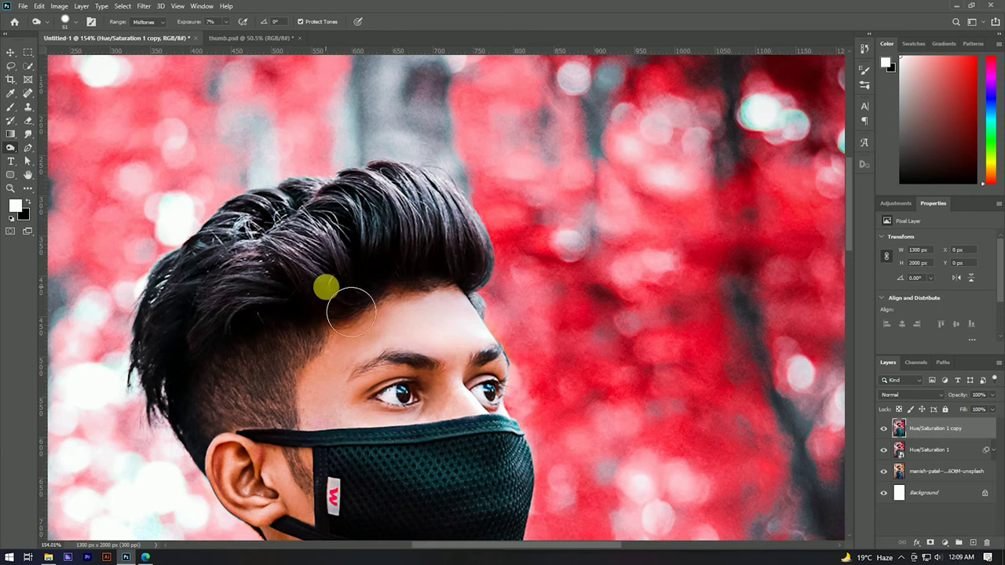
Step: Shrink the brush to about 22 px, switch to the Move tool and clear the layer selection
alt+right_click(476, 278)
scroll(483, 298, up, 2)
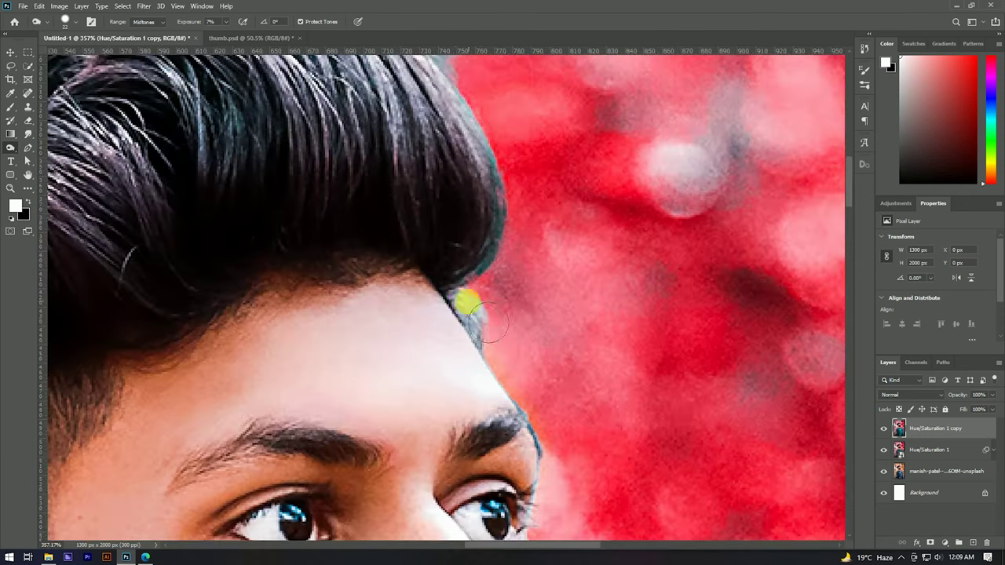
scroll(460, 291, down, 4)
scroll(445, 212, down, 3)
scroll(416, 128, down, 2)
scroll(464, 263, up, 3)
key(v)
scroll(436, 263, down, 3)
click(620, 285)
scroll(496, 233, down, 2)
scroll(452, 236, up, 2)
scroll(432, 251, up, 2)
scroll(435, 267, down, 1)
scroll(434, 267, down, 1)
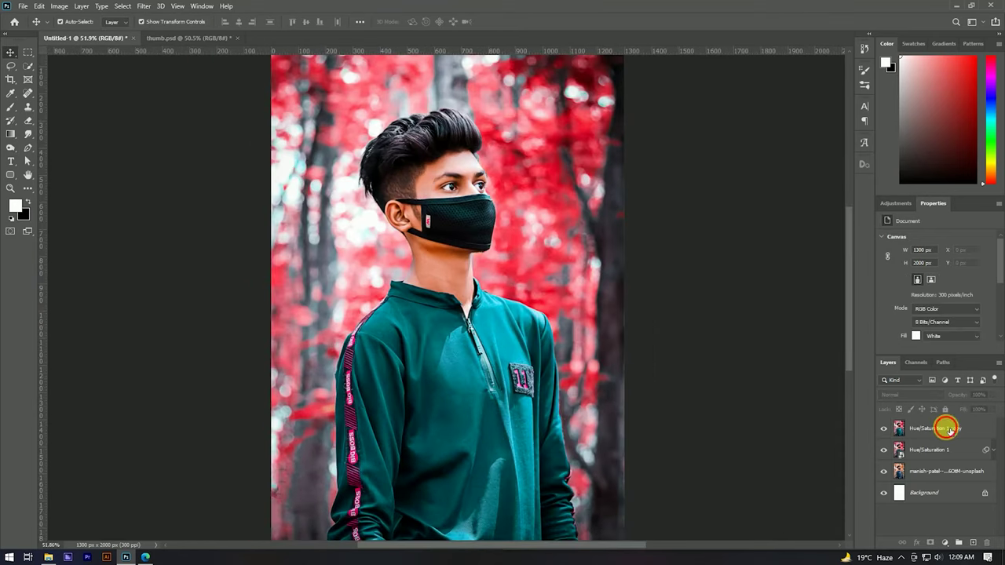
Step: In SkinFiner, apply Smoothing-High on the copy layer, with Fine at +19 and skin saturation +18
click(946, 428)
click(144, 5)
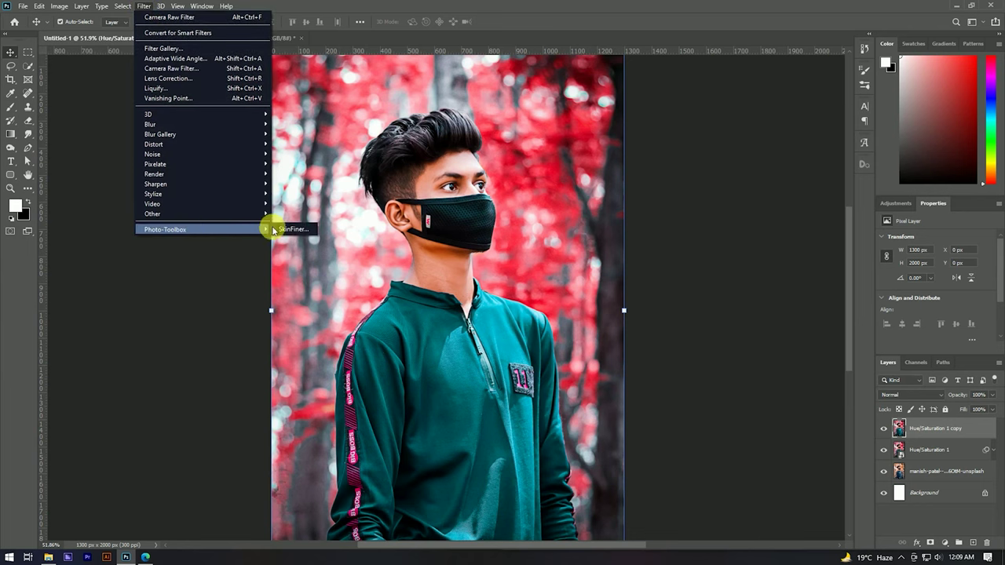
mouse_move(166, 229)
click(293, 229)
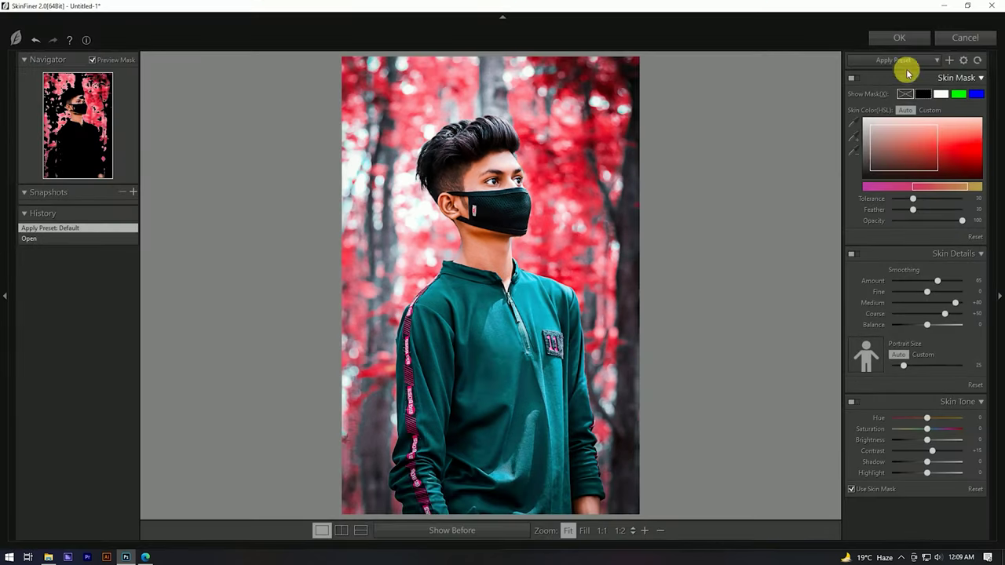
click(903, 60)
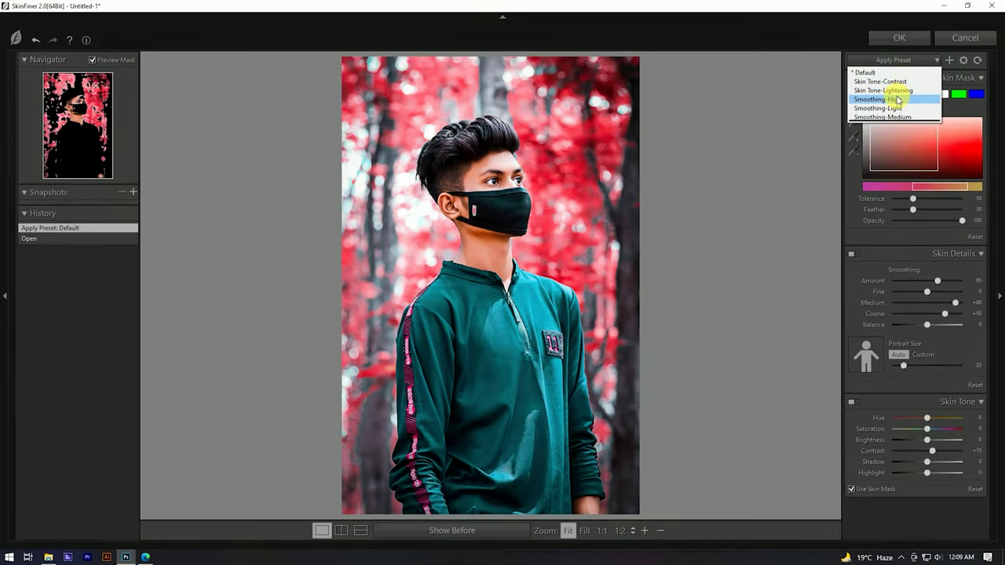
click(899, 100)
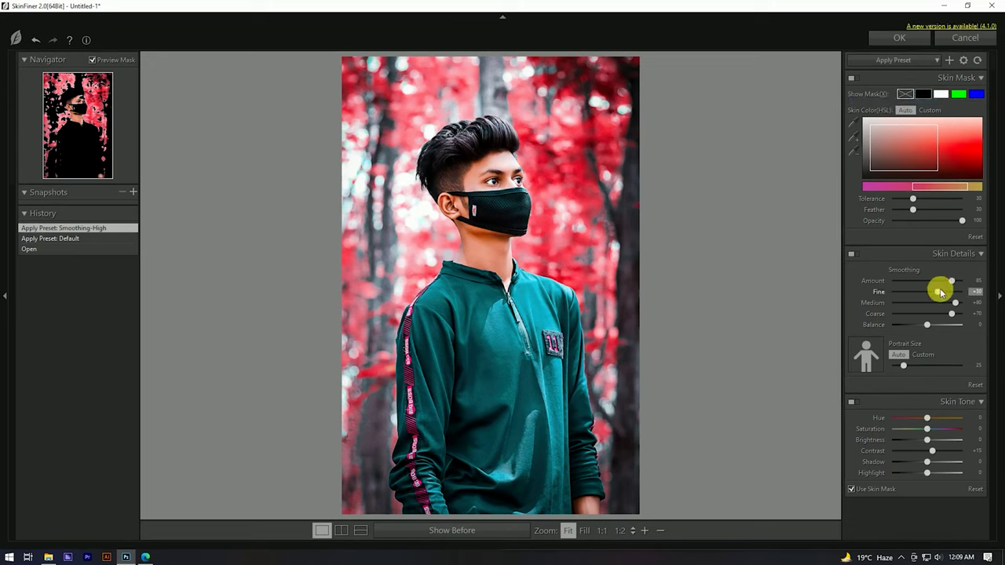
drag(940, 292, 934, 291)
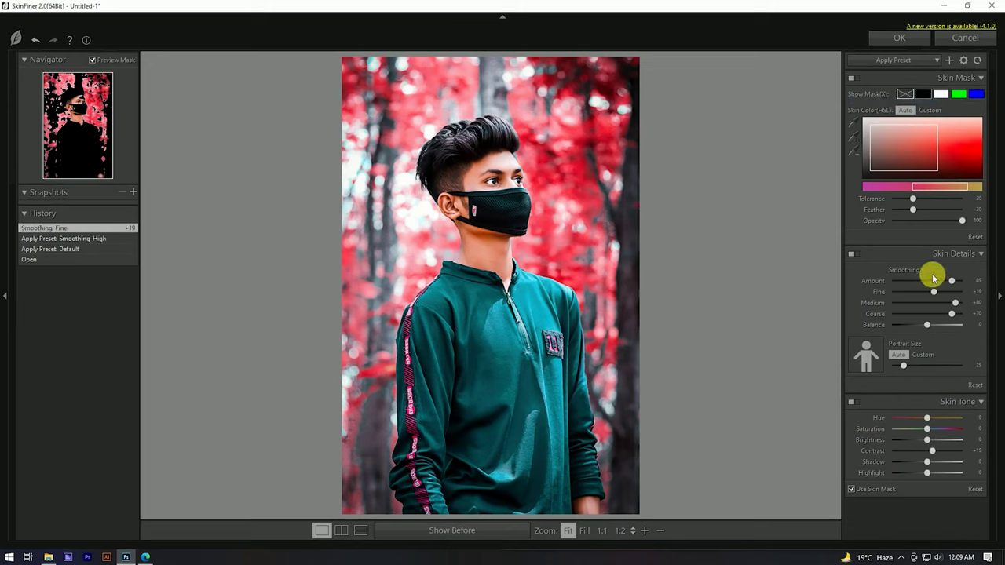
drag(928, 429, 930, 429)
Step: Apply the Skin Tone-Lightening preset with Fine smoothing at +1 and commit the retouch
click(899, 60)
click(901, 90)
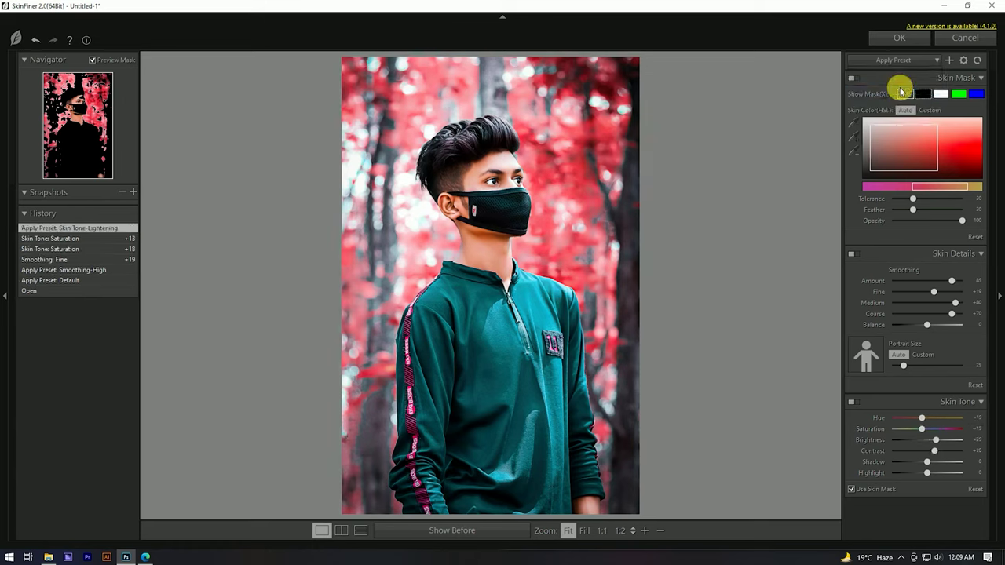
drag(934, 292, 928, 291)
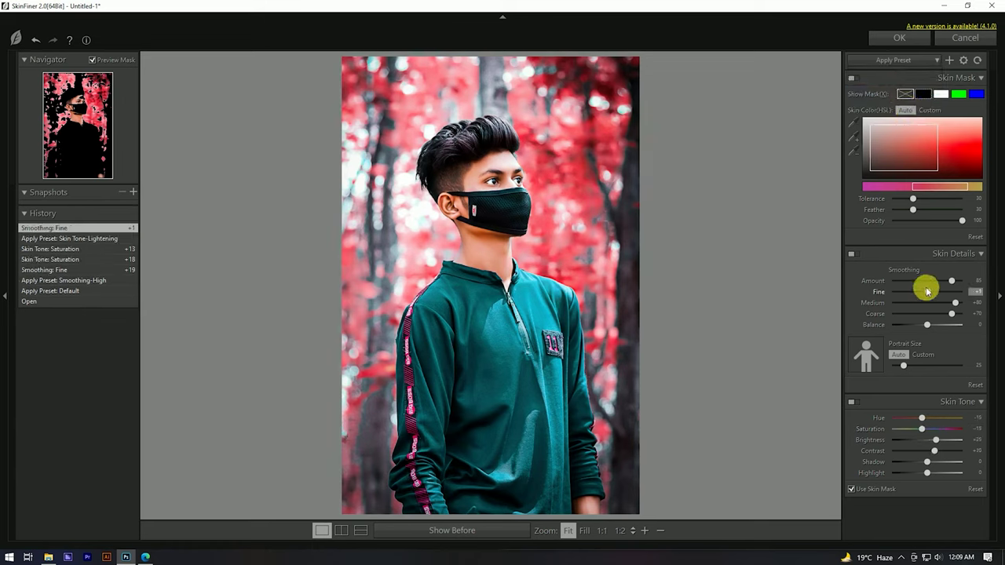
click(899, 38)
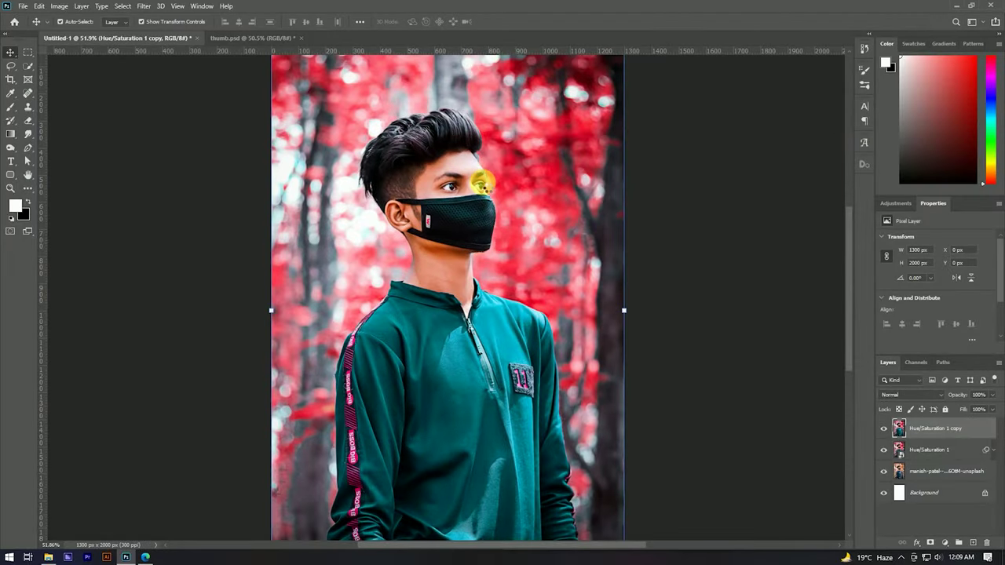
scroll(463, 164, up, 3)
Step: Convert the top Hue/Saturation 1 copy layer to a smart object
scroll(487, 227, up, 3)
scroll(486, 248, up, 2)
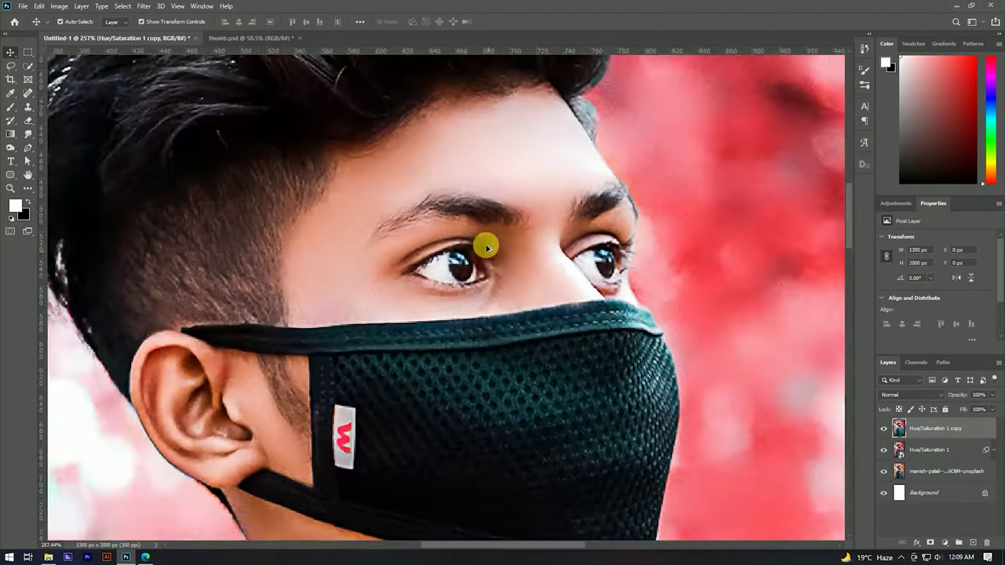
scroll(487, 248, down, 5)
scroll(472, 207, down, 2)
scroll(467, 197, down, 2)
scroll(411, 207, up, 1)
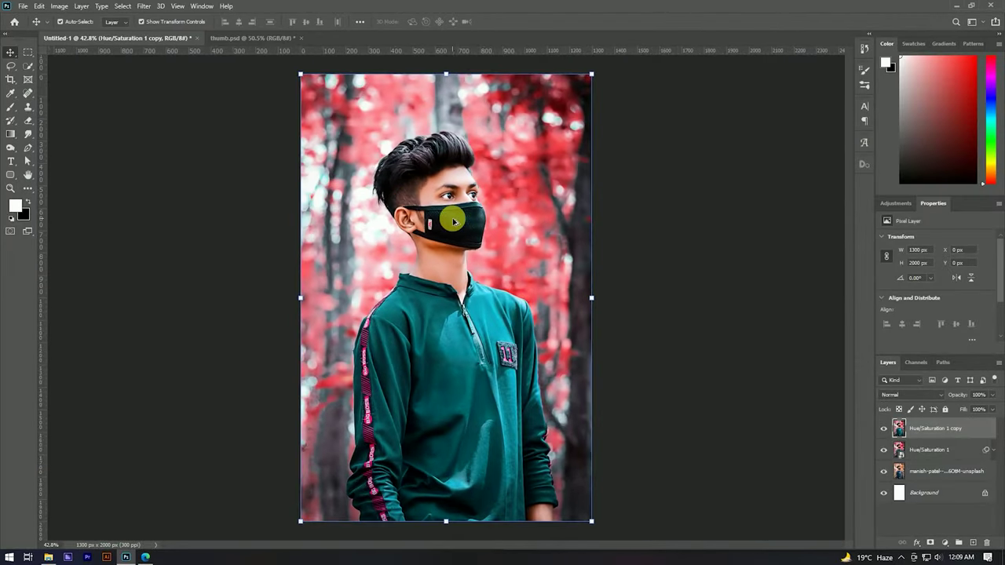
scroll(539, 301, down, 1)
right_click(960, 428)
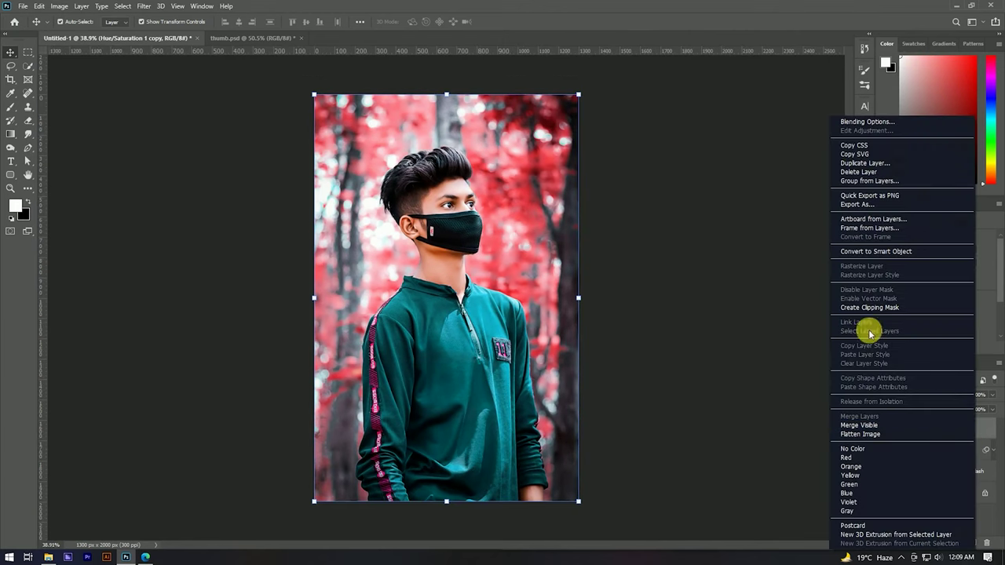
click(860, 255)
Step: Add a Camera Raw filter with vignetting at -62 to darken the edges
click(146, 8)
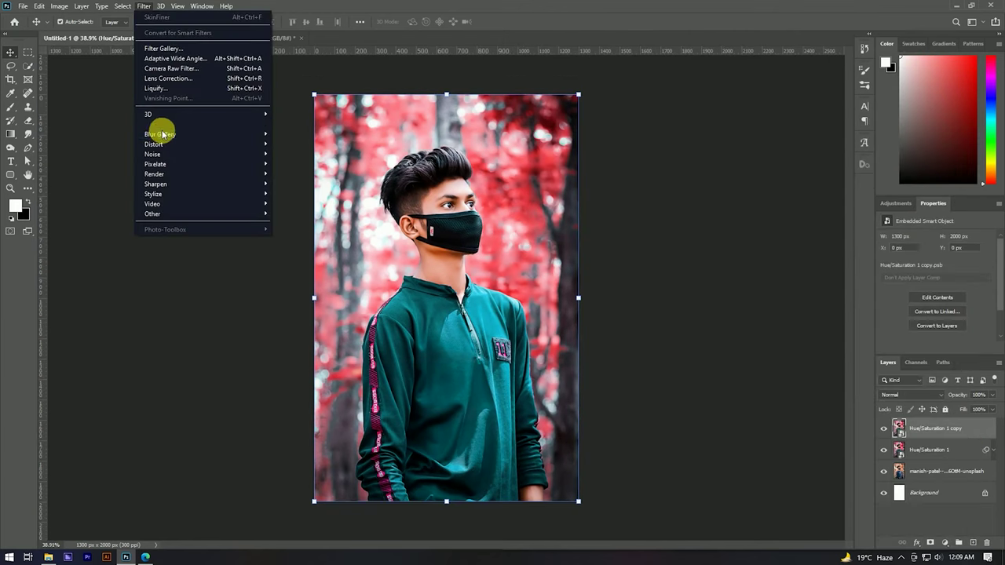
click(166, 67)
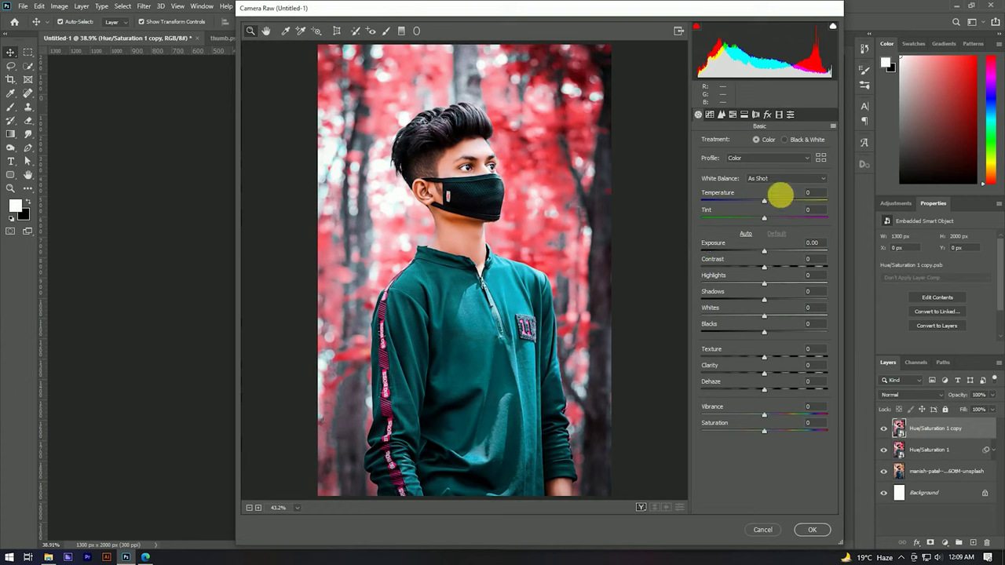
click(767, 114)
drag(763, 242, 725, 241)
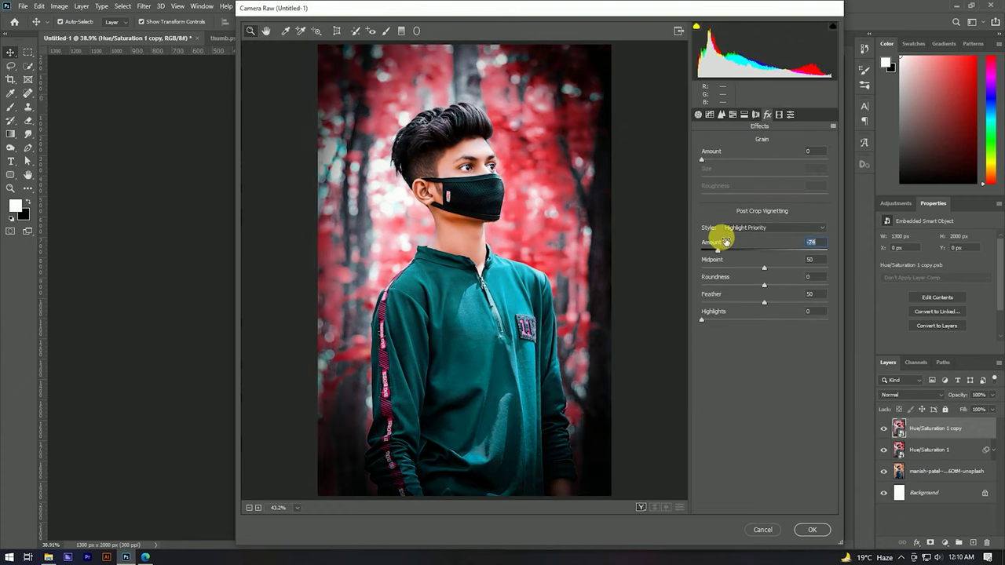
Step: Shift the red primary hue toward pink and blue primary to -22, then apply Camera Raw
click(779, 114)
drag(758, 213, 762, 213)
drag(764, 311, 751, 313)
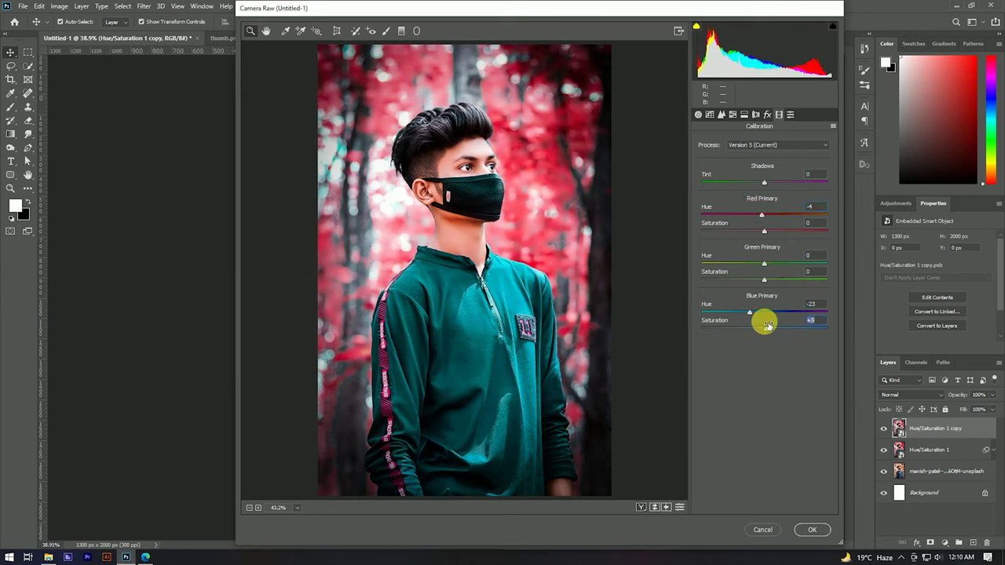
click(698, 114)
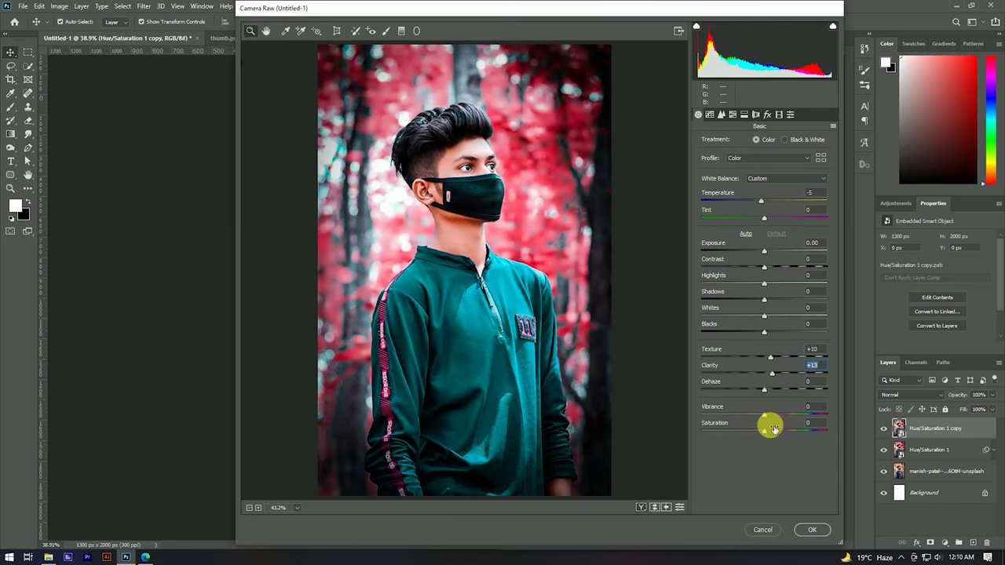
click(812, 529)
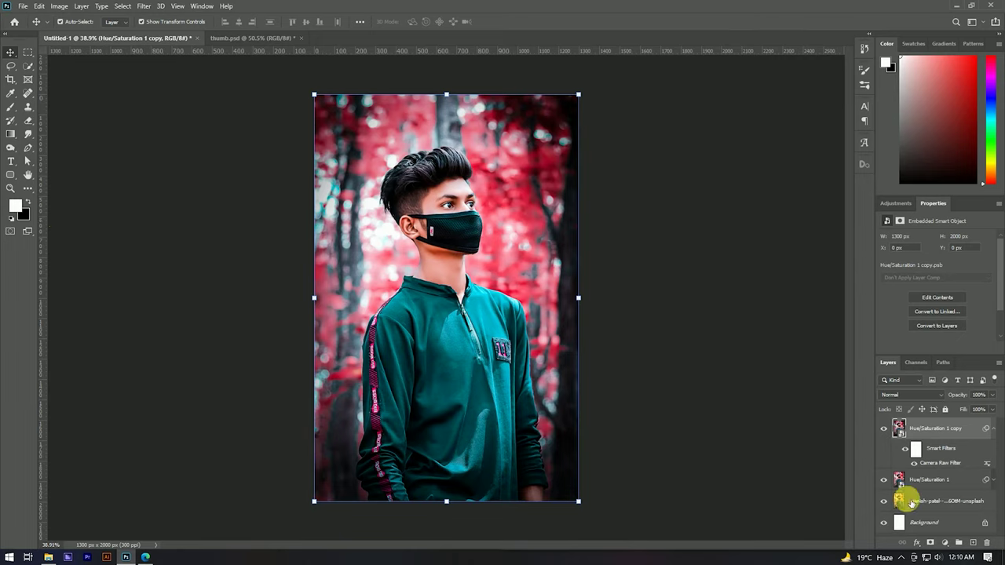
shift+click(938, 503)
Step: Group the two Hue/Saturation layers into Group 1 with Ctrl+G
click(951, 491)
click(936, 432)
key(ctrl+g)
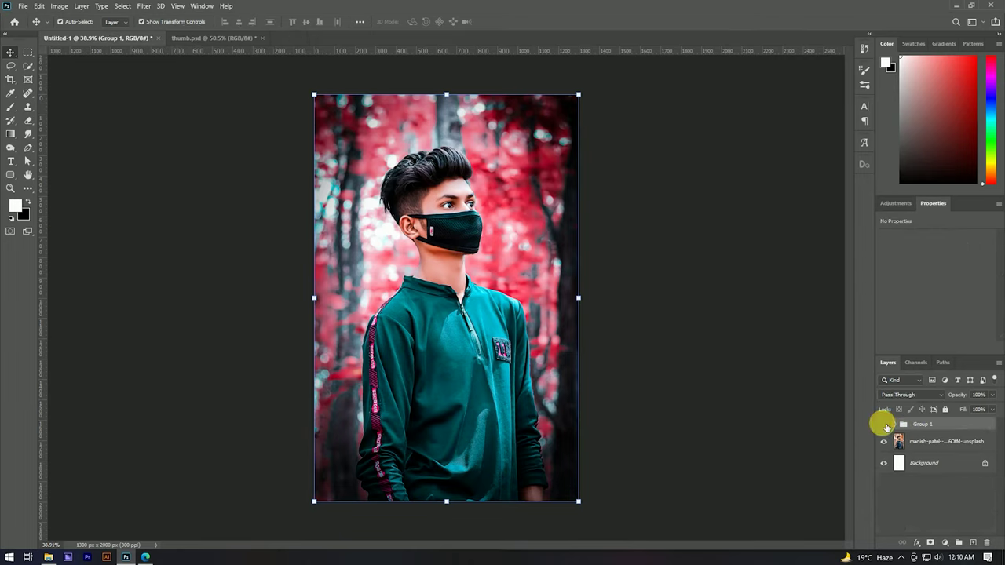
Step: Toggle Group 1's visibility to compare the pink-teal edit with the original orange-blue photo
click(884, 424)
scroll(489, 256, down, 2)
scroll(494, 254, up, 1)
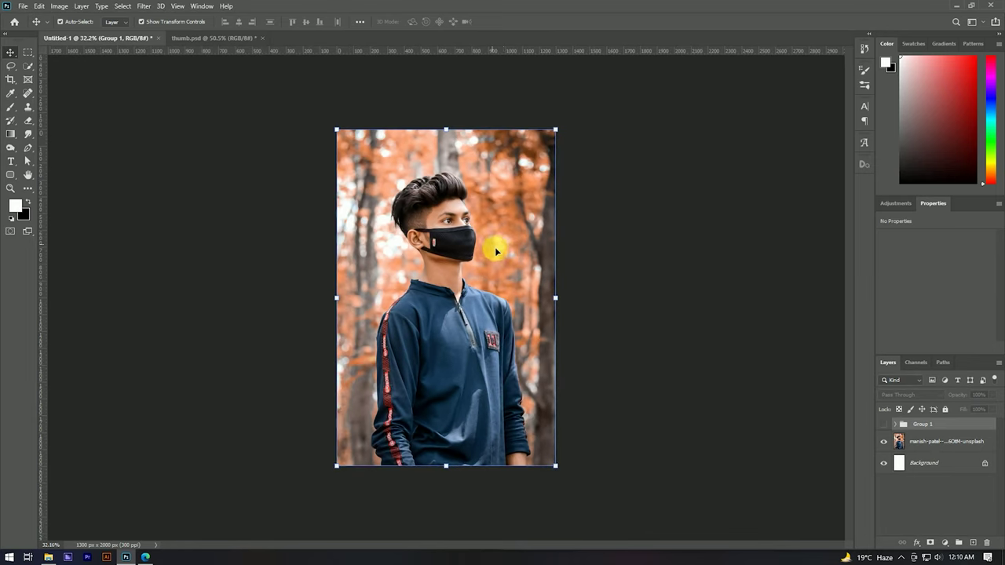
click(595, 268)
click(886, 425)
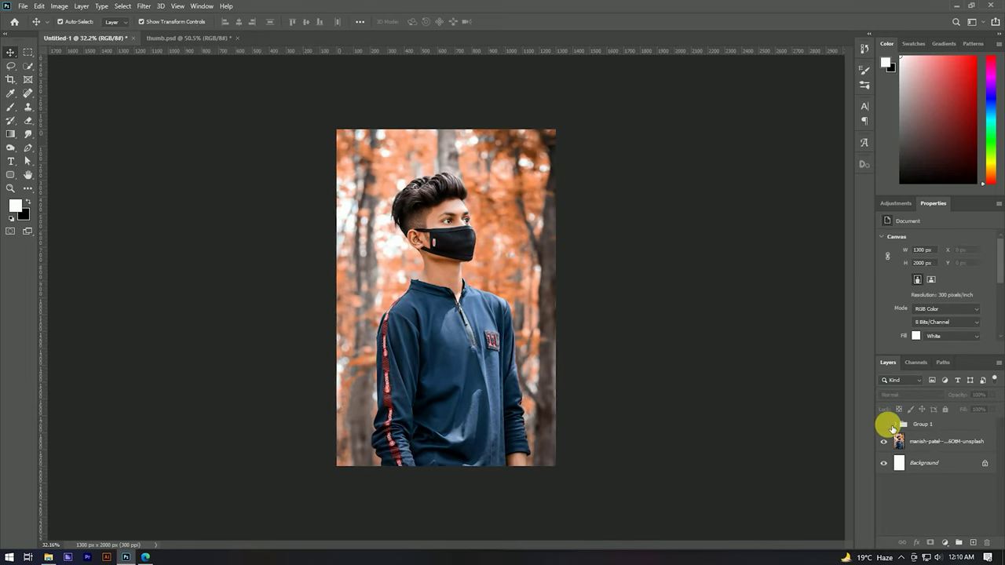
click(888, 426)
click(887, 426)
click(887, 426)
click(888, 425)
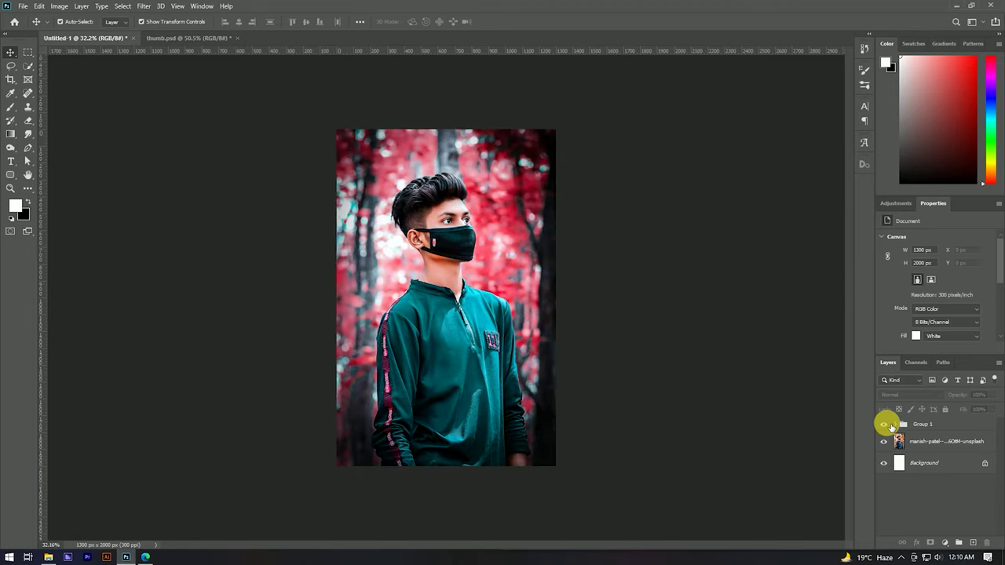
click(889, 426)
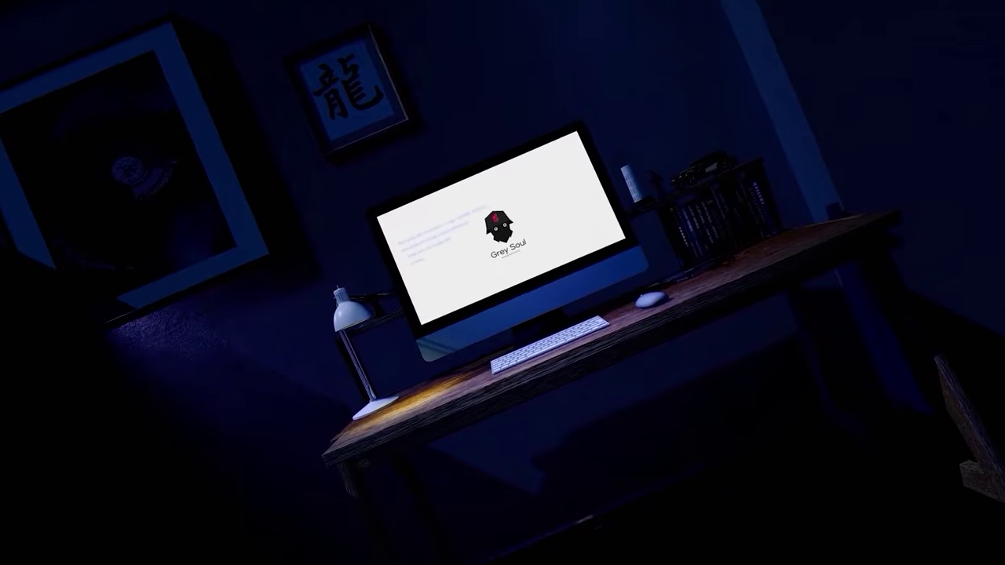